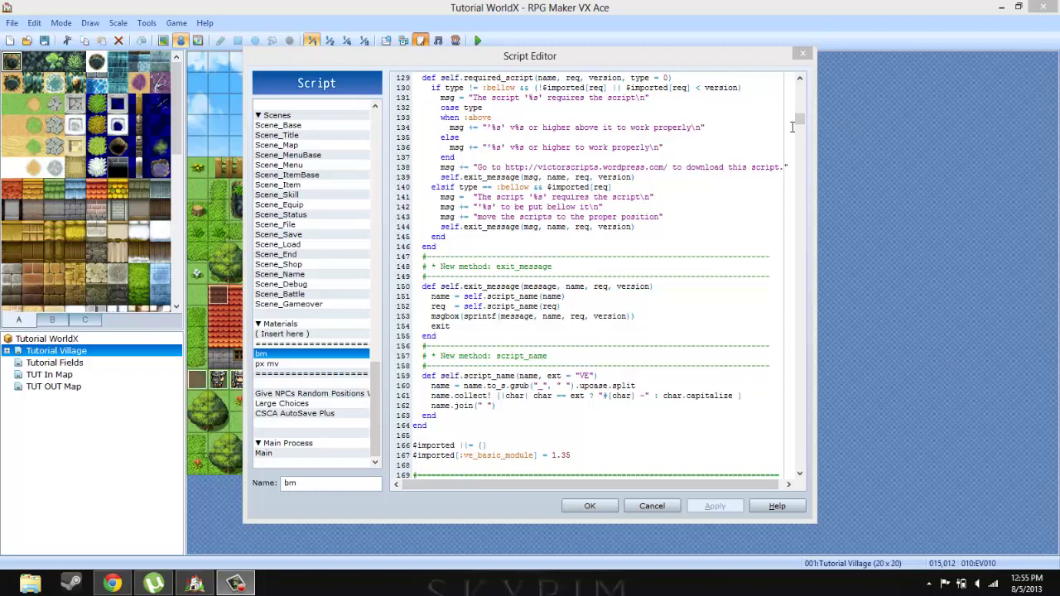
# Step: Scroll to the top of the bm Basic Module script, glance at ( Insert here ), then reselect bm
pyautogui.moveTo(797, 124); pyautogui.dragTo(813, 80)
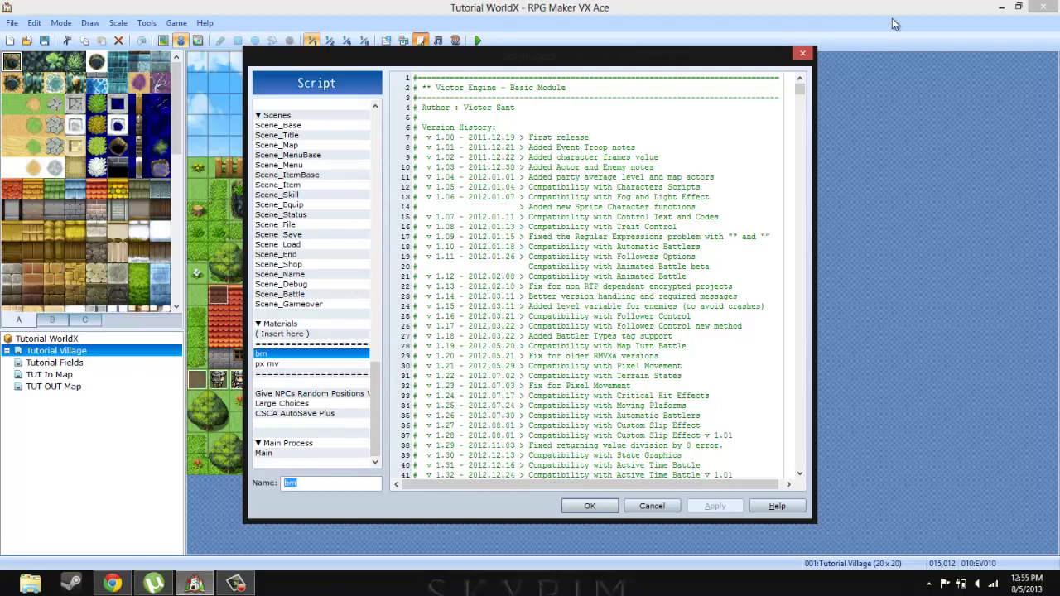
pyautogui.click(477, 87)
pyautogui.click(564, 88)
pyautogui.click(284, 335)
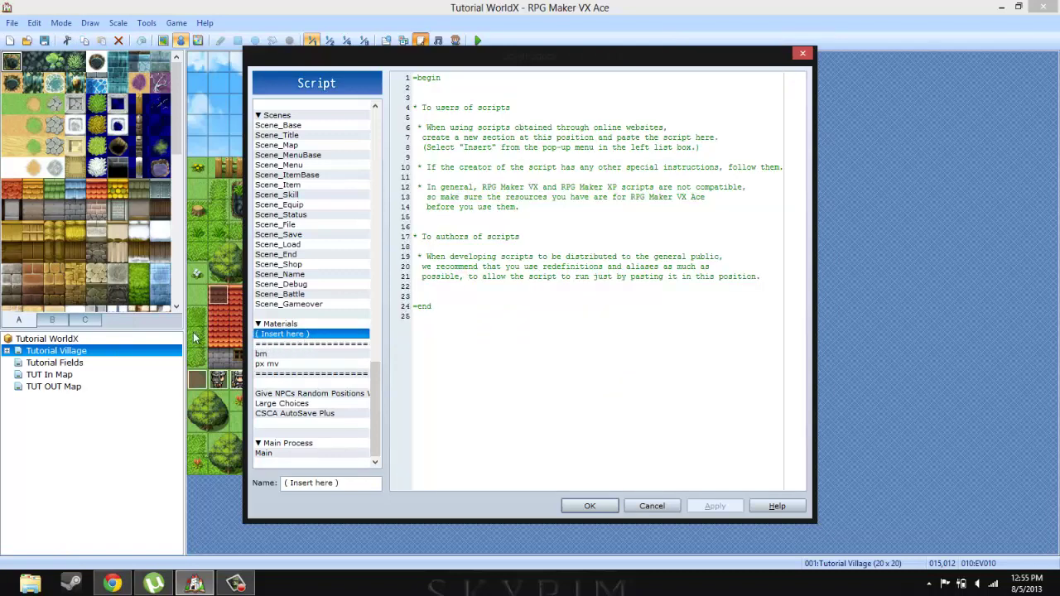
pyautogui.click(285, 345)
pyautogui.click(270, 355)
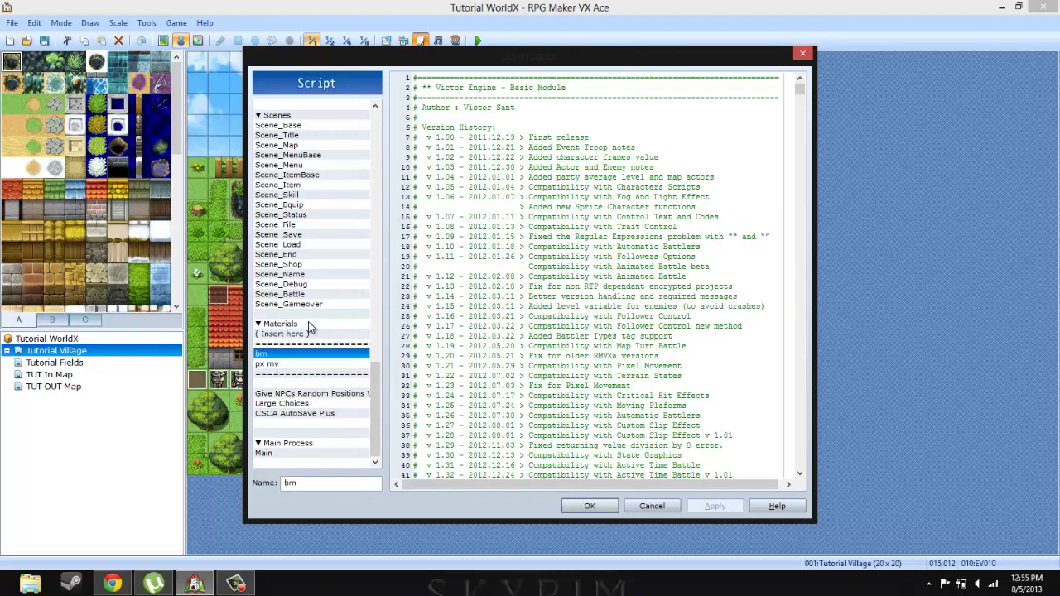
# Step: In Chrome, view the Pixel Movement script's dl.dropbox text file and then its web page
pyautogui.click(111, 584)
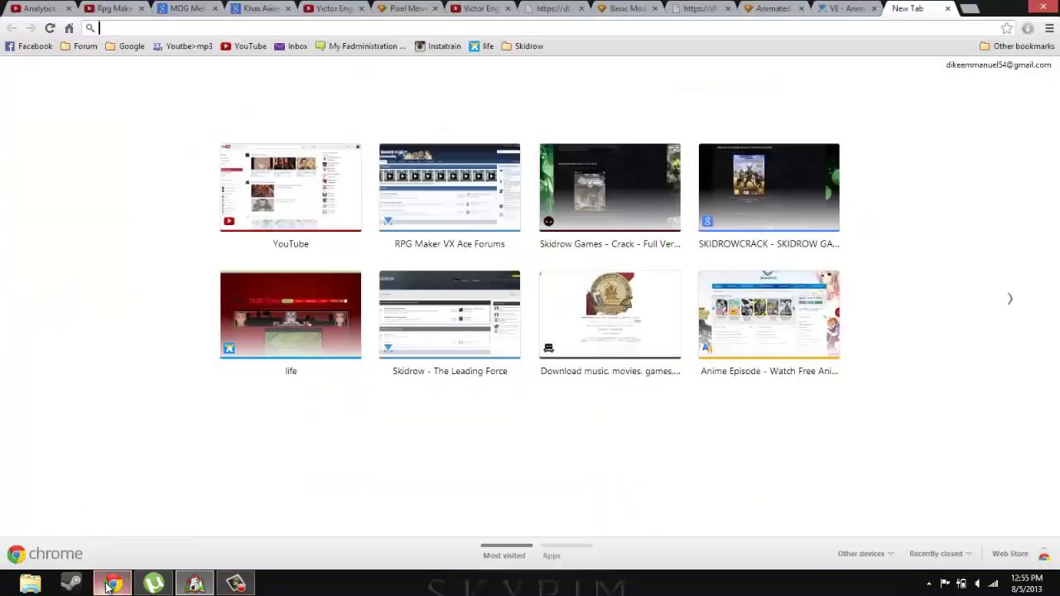
pyautogui.click(546, 8)
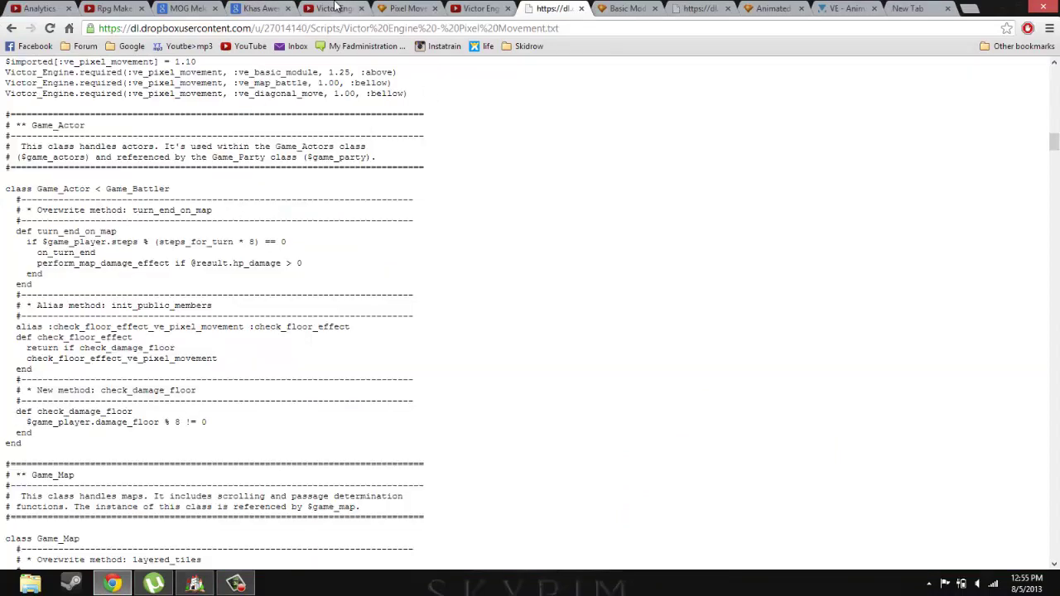
pyautogui.click(407, 8)
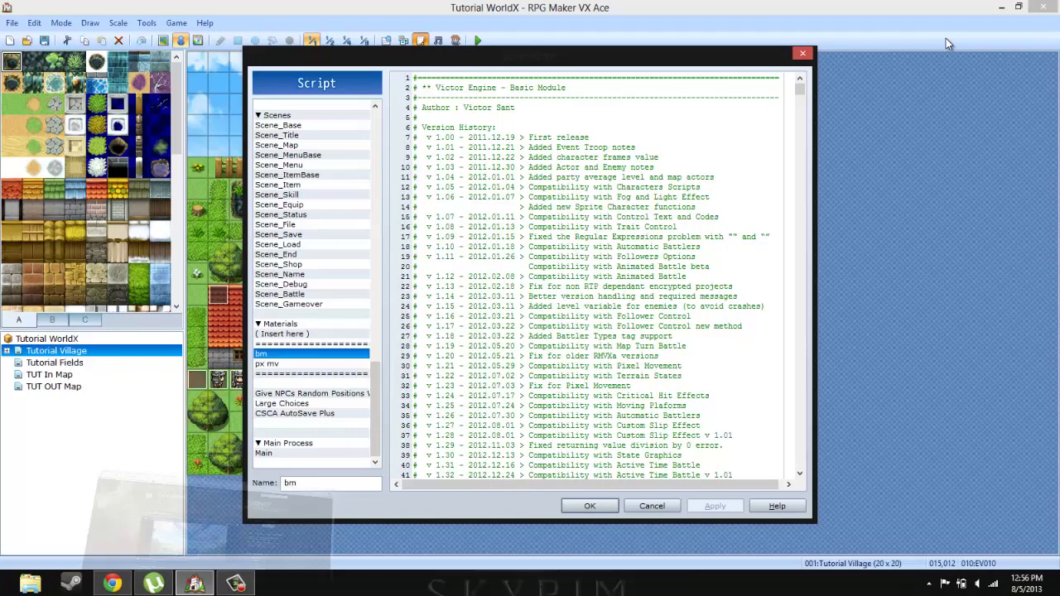
pyautogui.click(1001, 7)
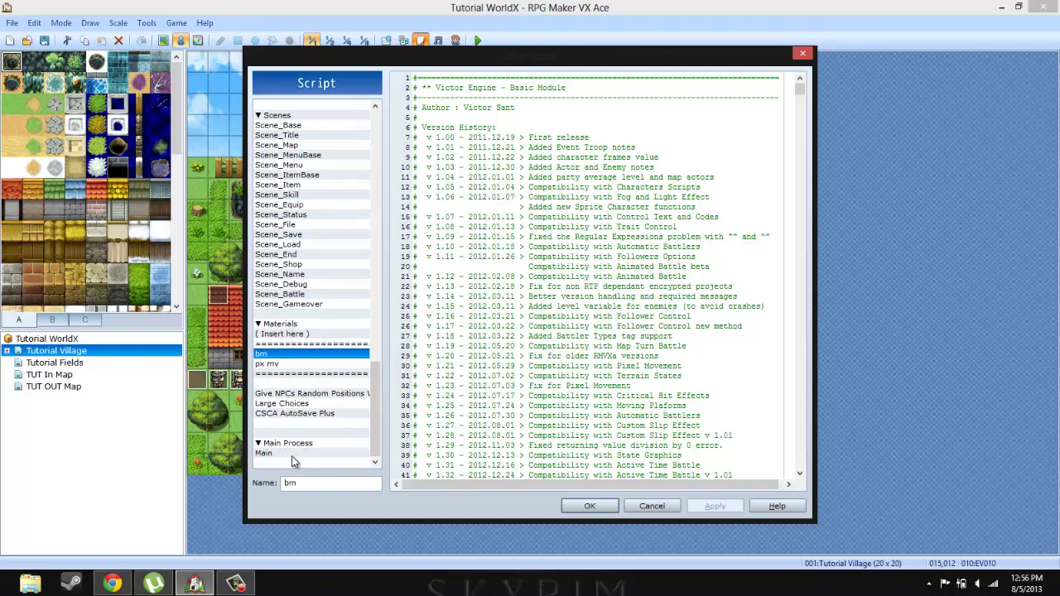
pyautogui.click(265, 454)
pyautogui.click(269, 445)
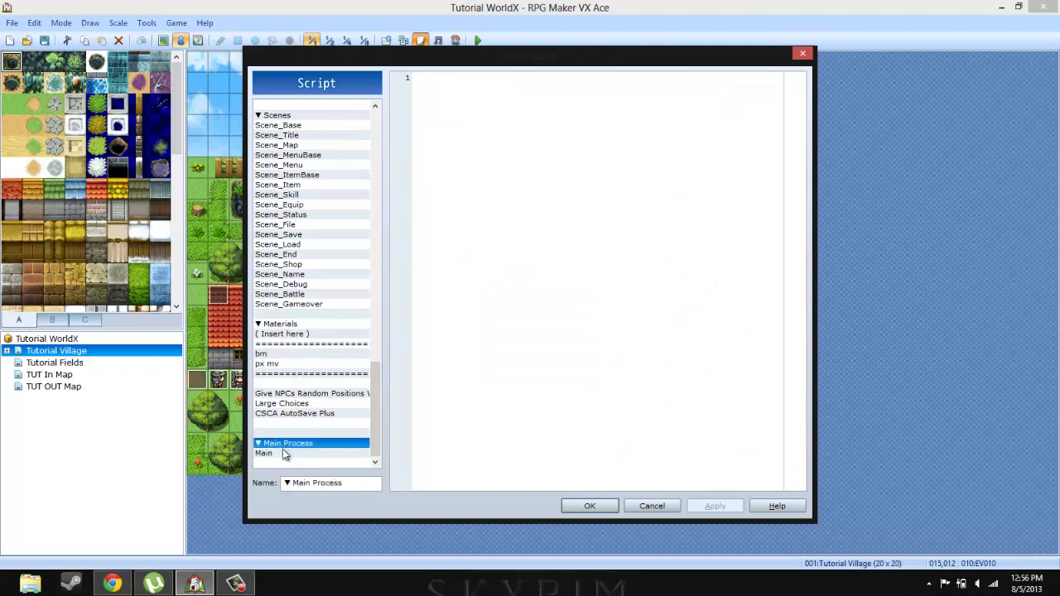
pyautogui.click(273, 455)
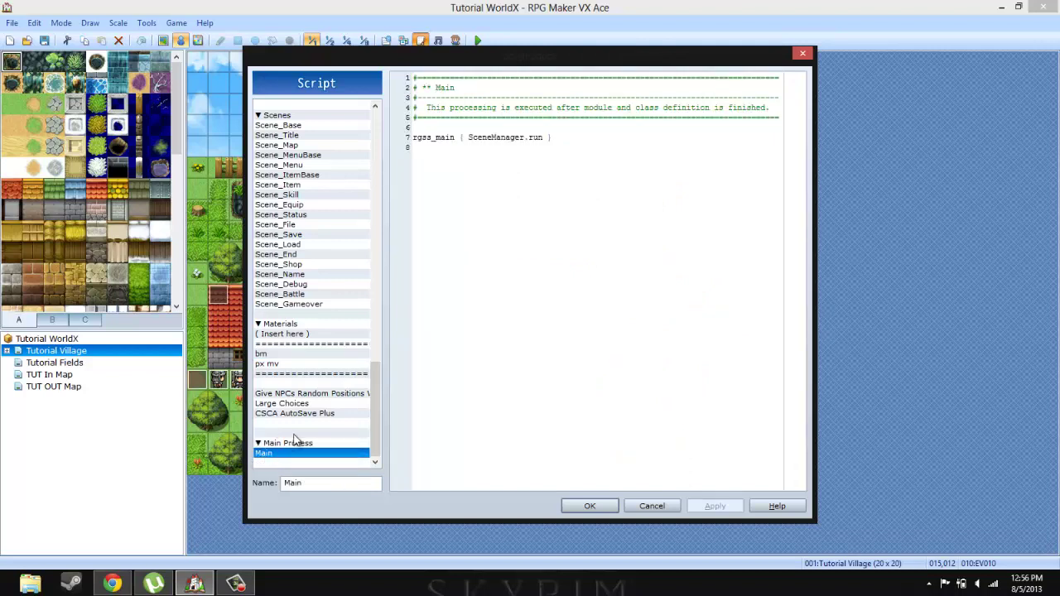
pyautogui.click(287, 445)
pyautogui.click(277, 432)
pyautogui.click(282, 355)
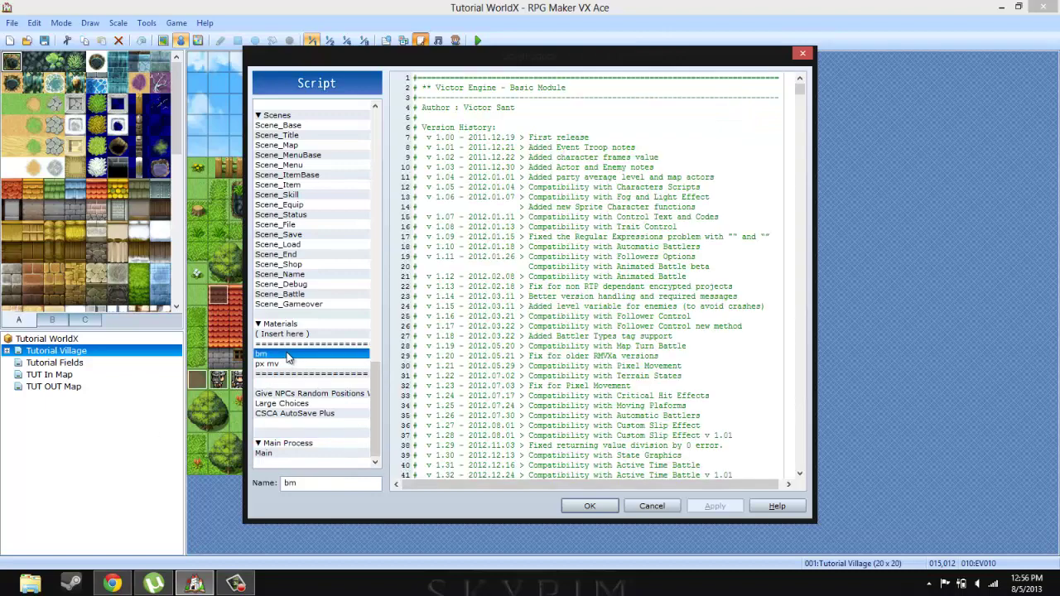
pyautogui.click(289, 326)
pyautogui.click(267, 315)
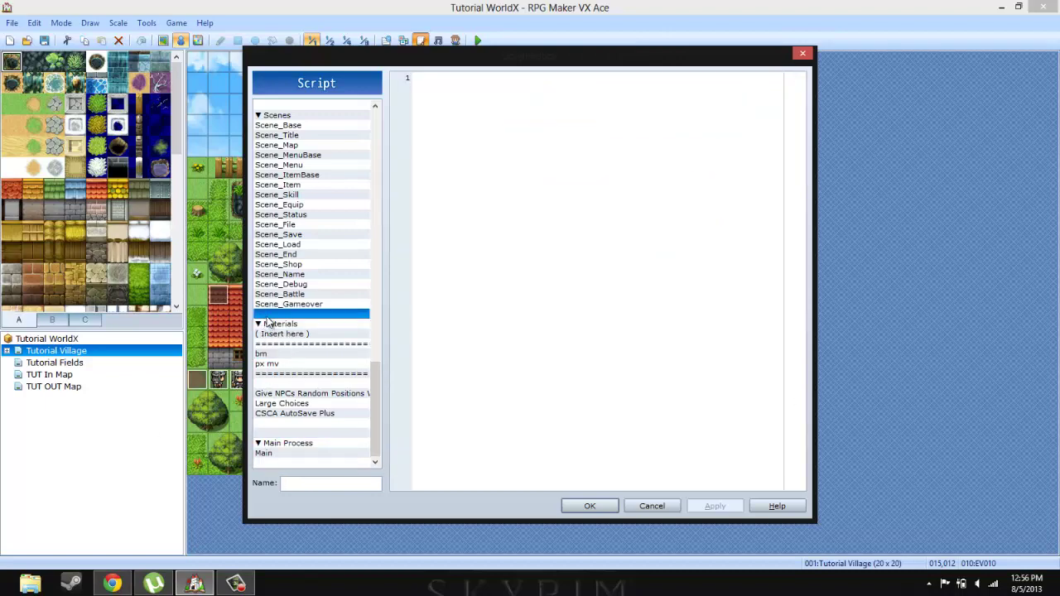
pyautogui.click(311, 328)
pyautogui.click(301, 335)
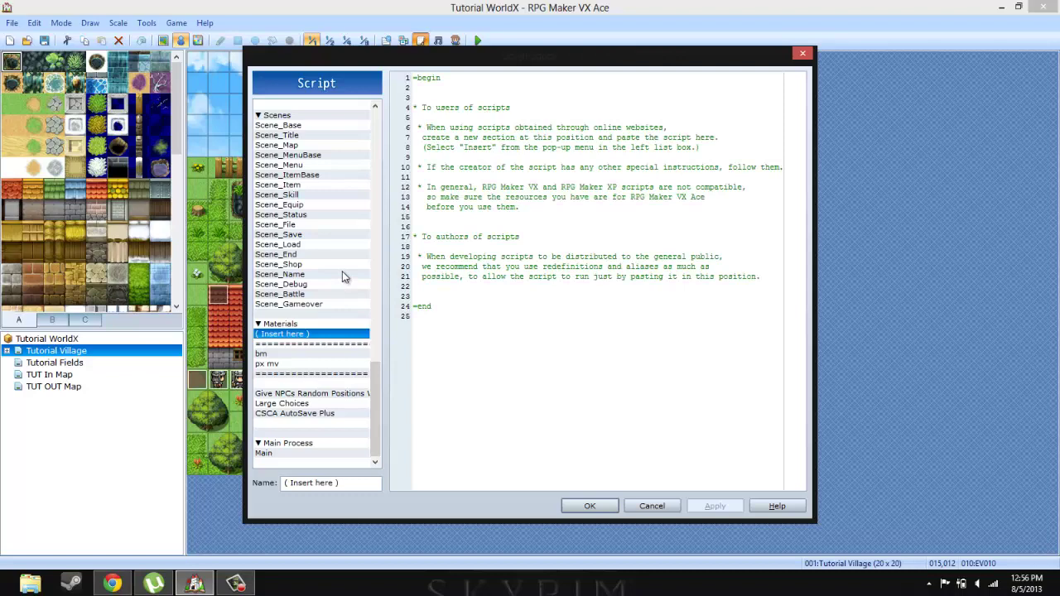
pyautogui.click(275, 353)
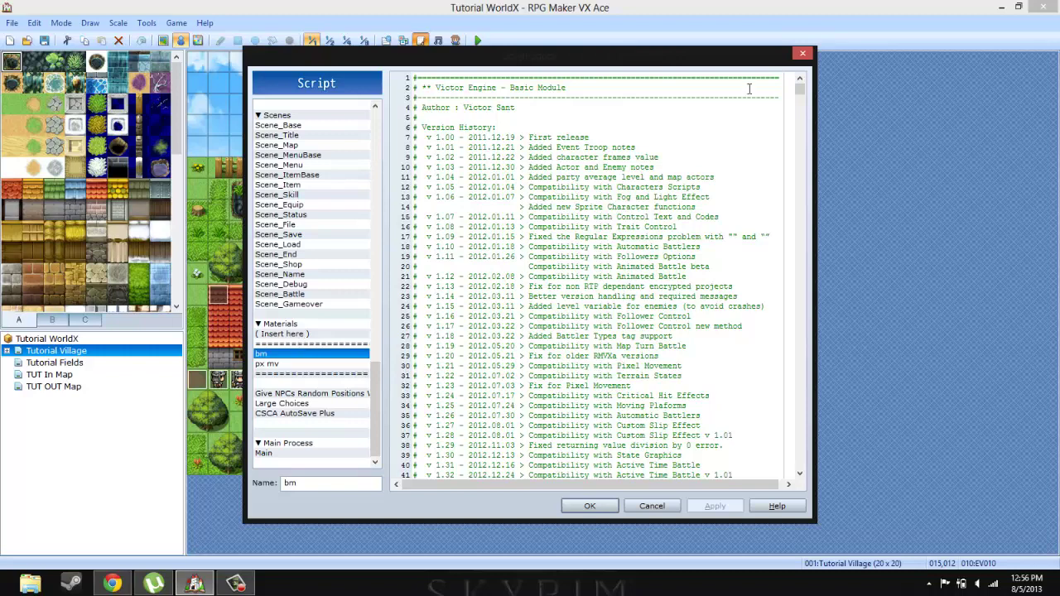
pyautogui.moveTo(800, 89)
pyautogui.mouseDown()
pyautogui.moveTo(800, 101)
pyautogui.moveTo(800, 76)
pyautogui.mouseUp()
pyautogui.moveTo(800, 90); pyautogui.dragTo(819, 81)
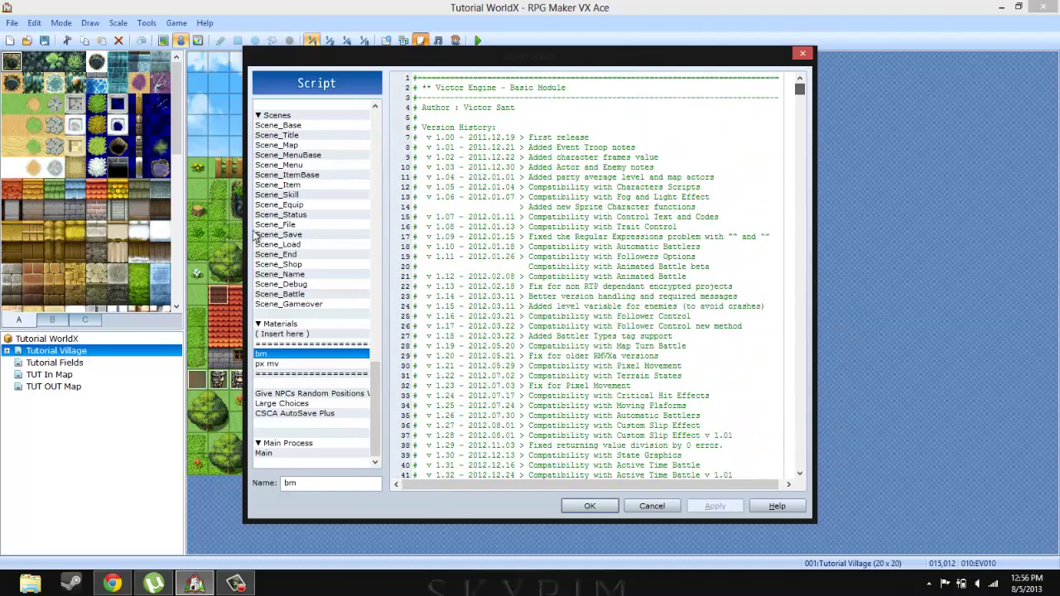
# Step: Select px mv and scroll through its instructions, tags and compatibility notes
pyautogui.click(300, 365)
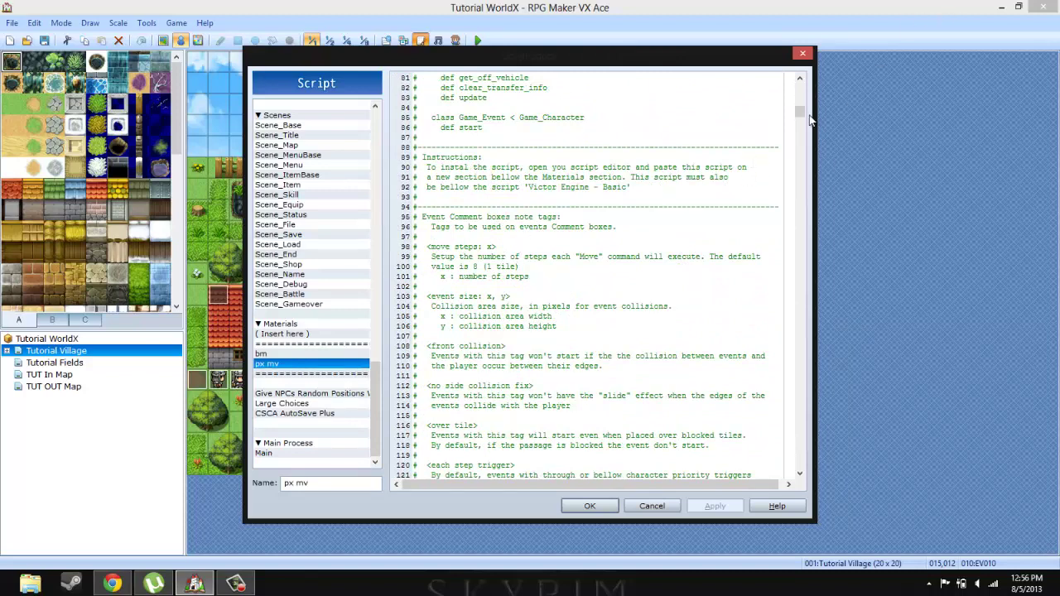
pyautogui.moveTo(801, 112); pyautogui.dragTo(799, 83)
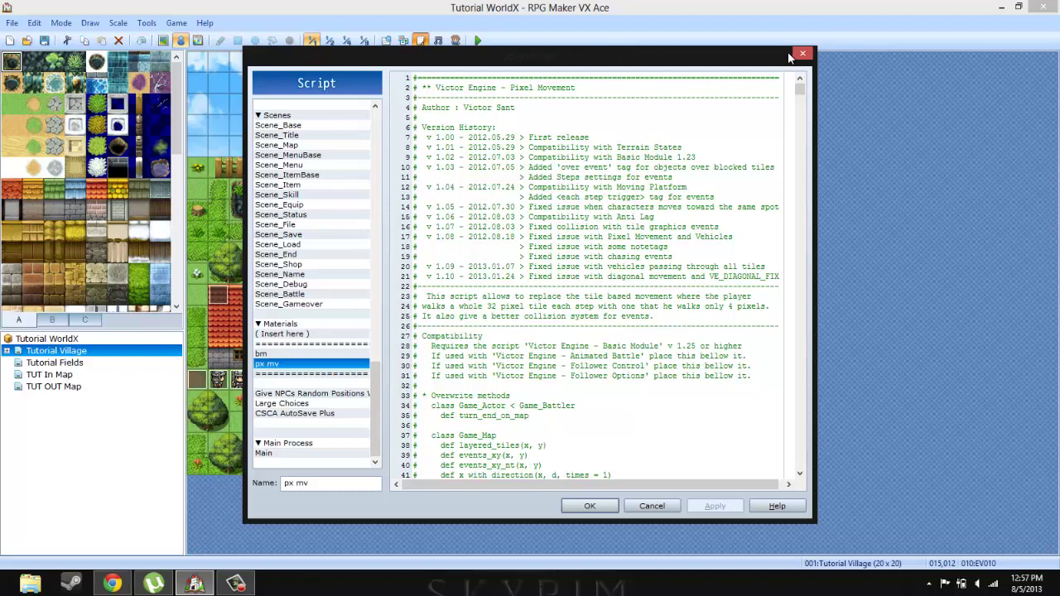
pyautogui.scroll(-8, 667, 226)
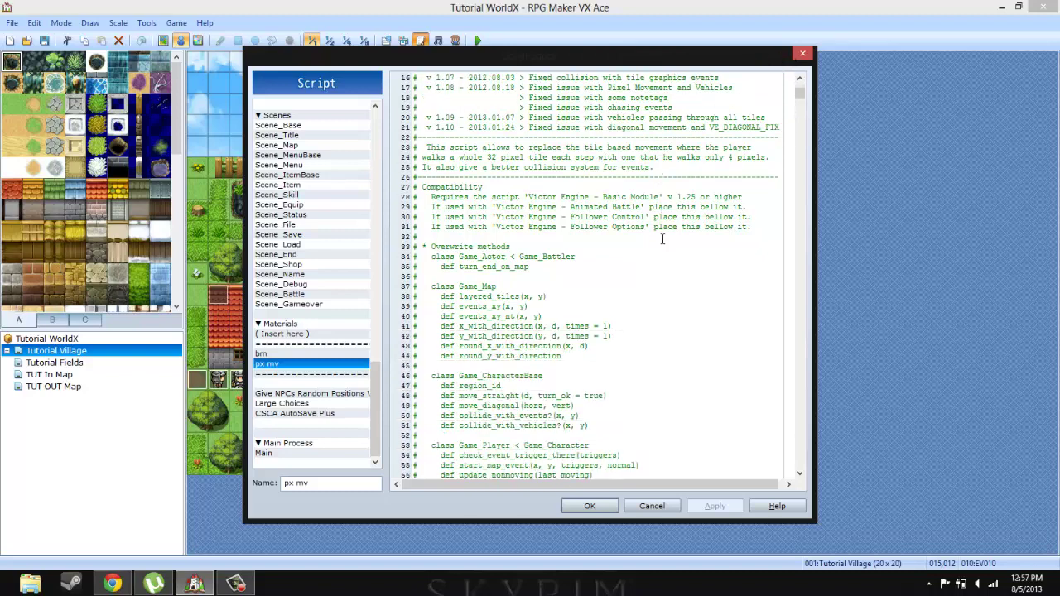
# Step: Close the Script Editor, save the project and start a new-game playtest
pyautogui.click(595, 506)
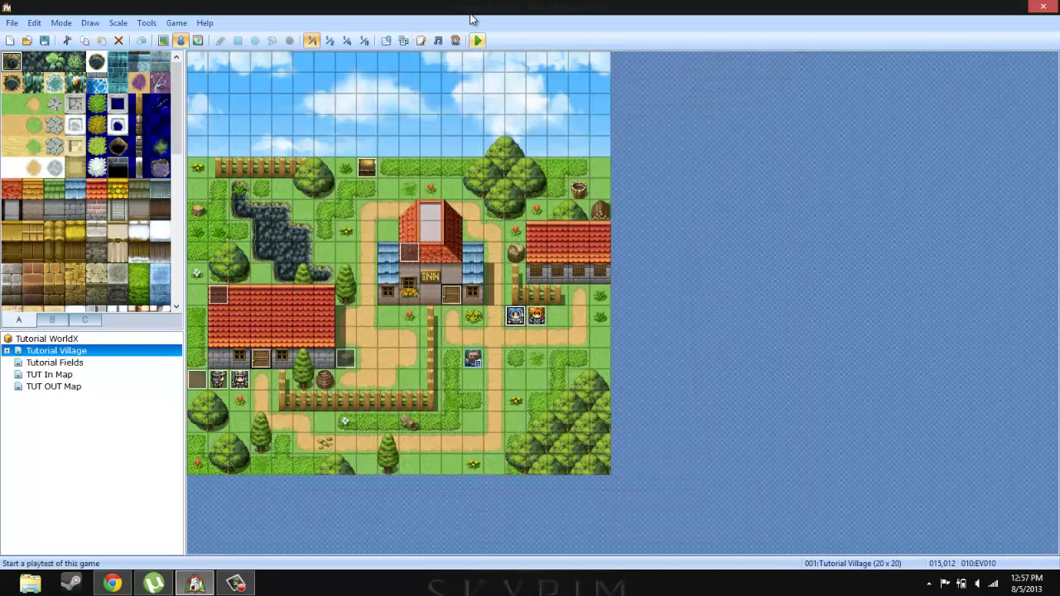
pyautogui.click(476, 39)
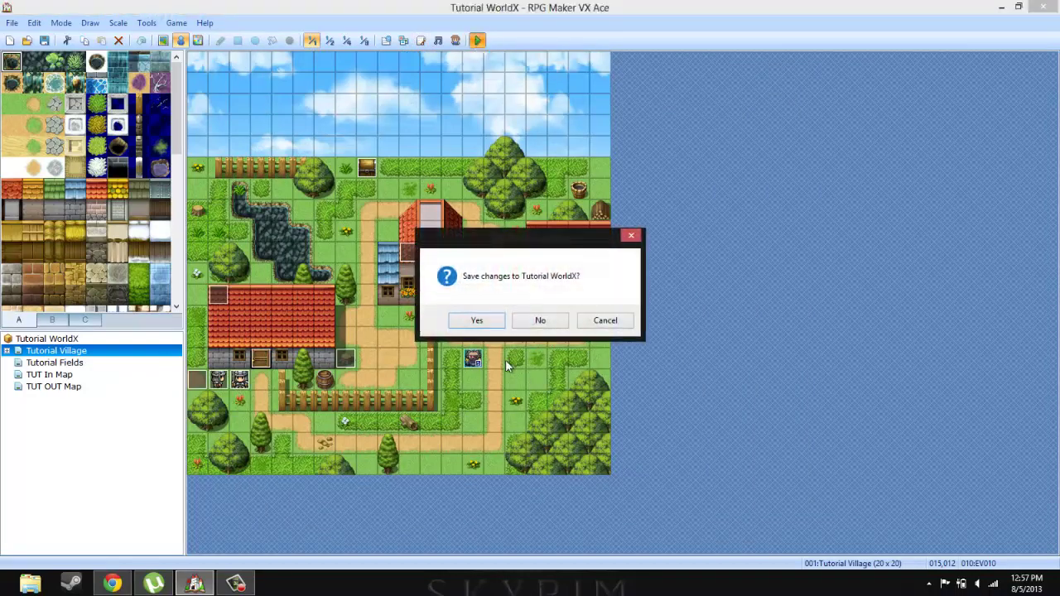
pyautogui.click(479, 321)
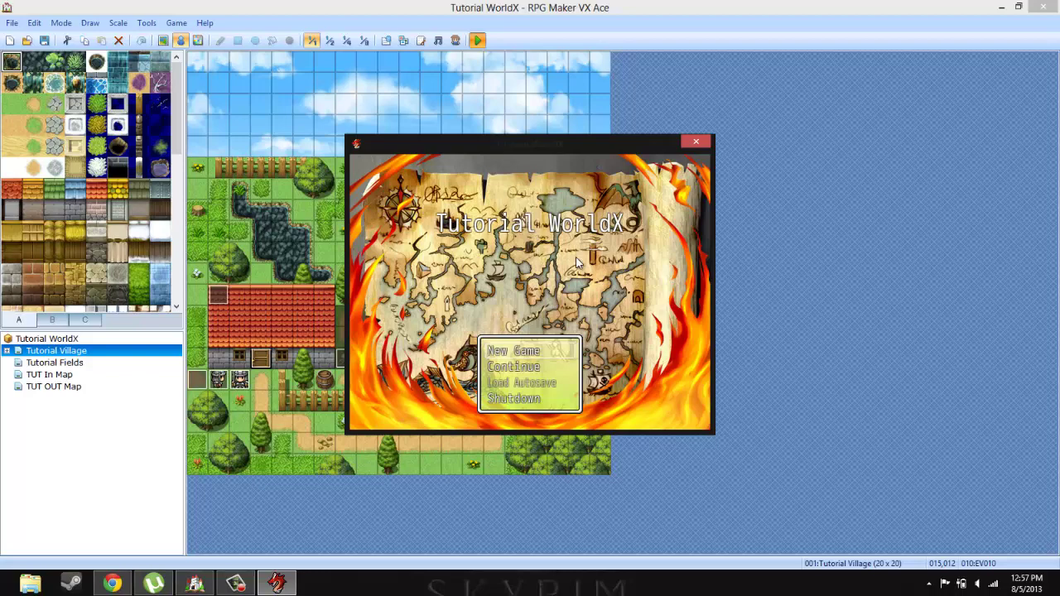
pyautogui.press('Return')
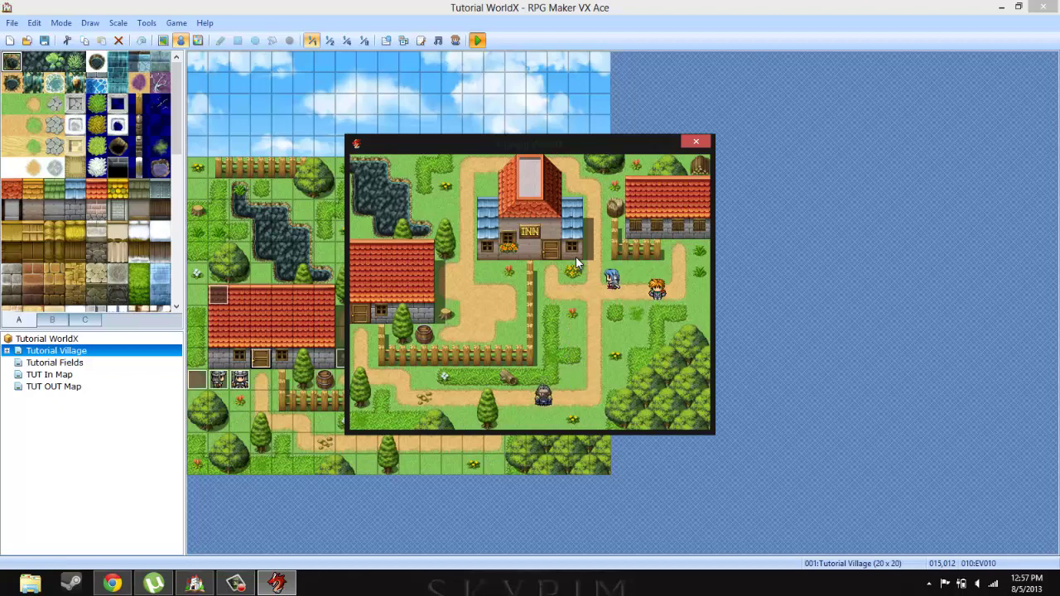
# Step: Walk the player in short moves up, down, left and right along the starting path
pyautogui.press('Right')
pyautogui.press('Up')
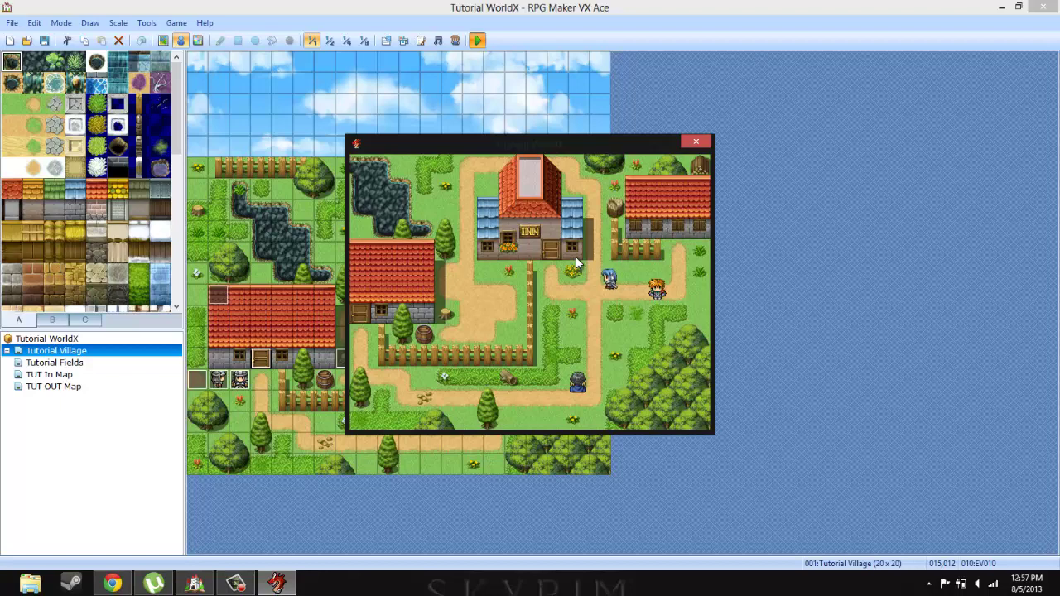
pyautogui.press('Up')
pyautogui.press('Up')
pyautogui.press('Up')
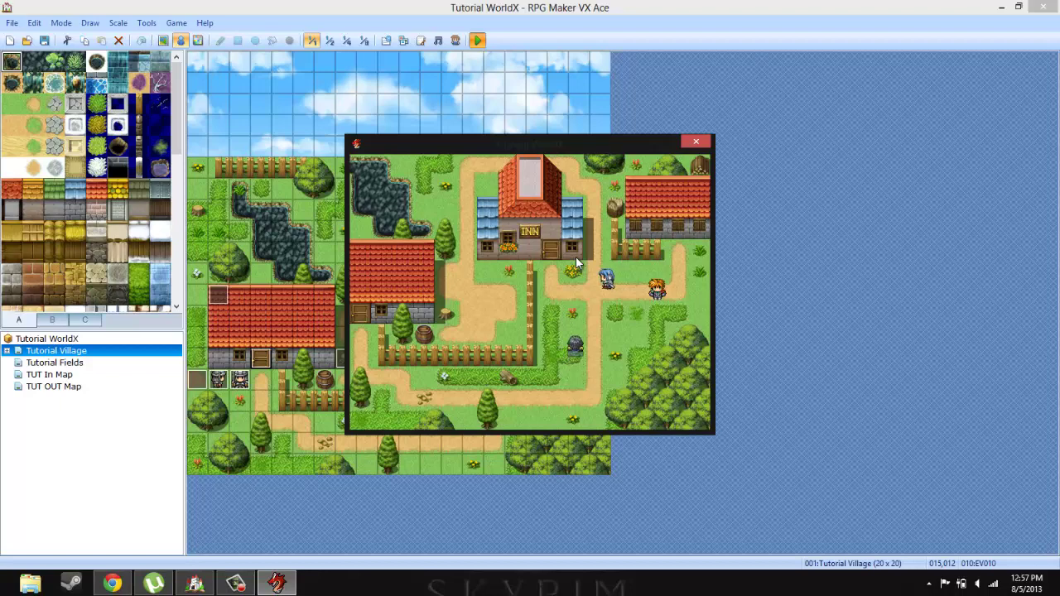
pyautogui.press('Right')
pyautogui.press('Right')
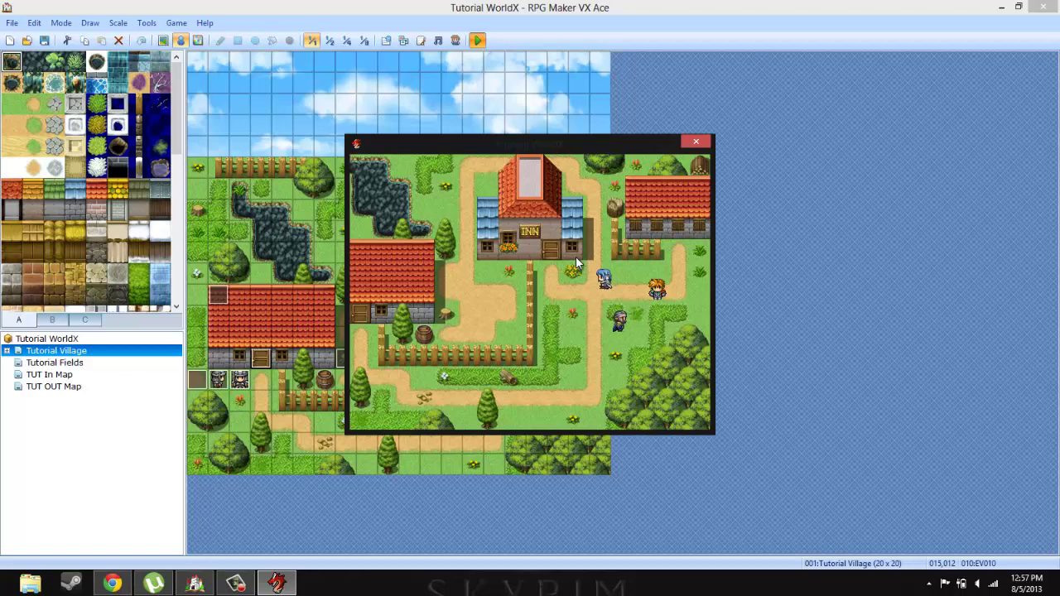
pyautogui.press('Left')
pyautogui.press('Left')
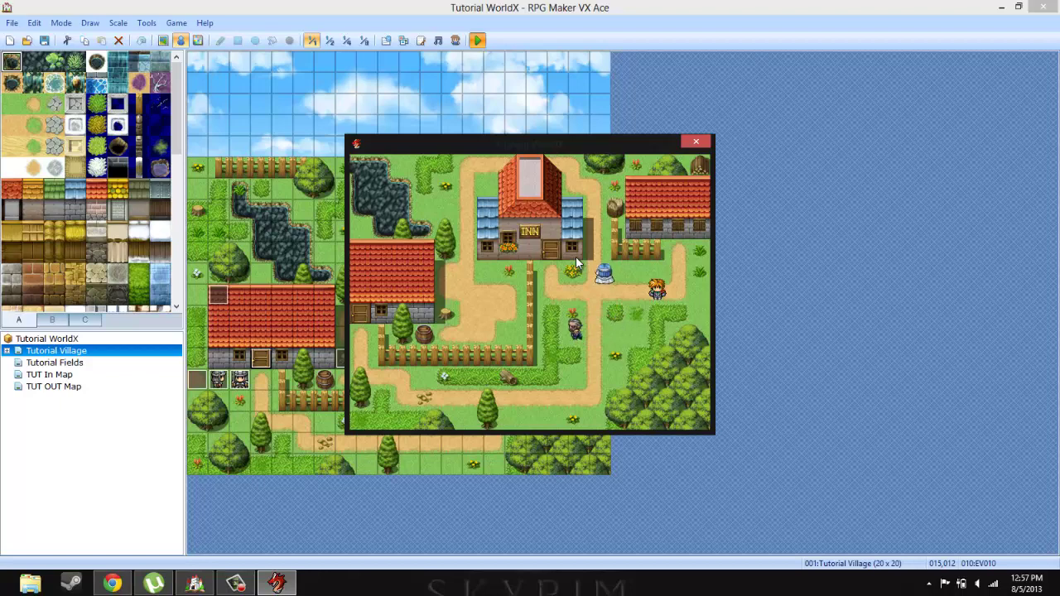
pyautogui.press('Down')
pyautogui.press('Down')
pyautogui.press('Right')
pyautogui.press('Up')
pyautogui.press('Left')
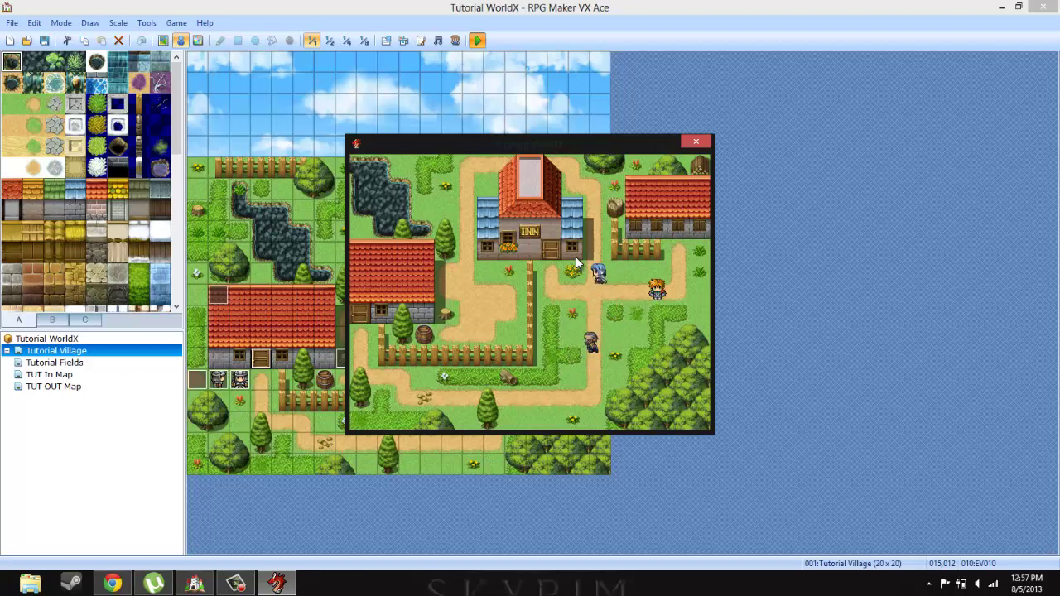
pyautogui.press('Right')
pyautogui.press('Up')
pyautogui.press('Left')
pyautogui.press('Left')
pyautogui.press('Right')
pyautogui.press('Down')
pyautogui.press('Right')
pyautogui.press('Left')
pyautogui.press('Right')
pyautogui.press('Down')
pyautogui.press('Left')
pyautogui.press('Up')
pyautogui.press('Right')
pyautogui.press('Up')
# Step: Walk the player north past the villager and inn, then back down beside the inn
pyautogui.press('Up')
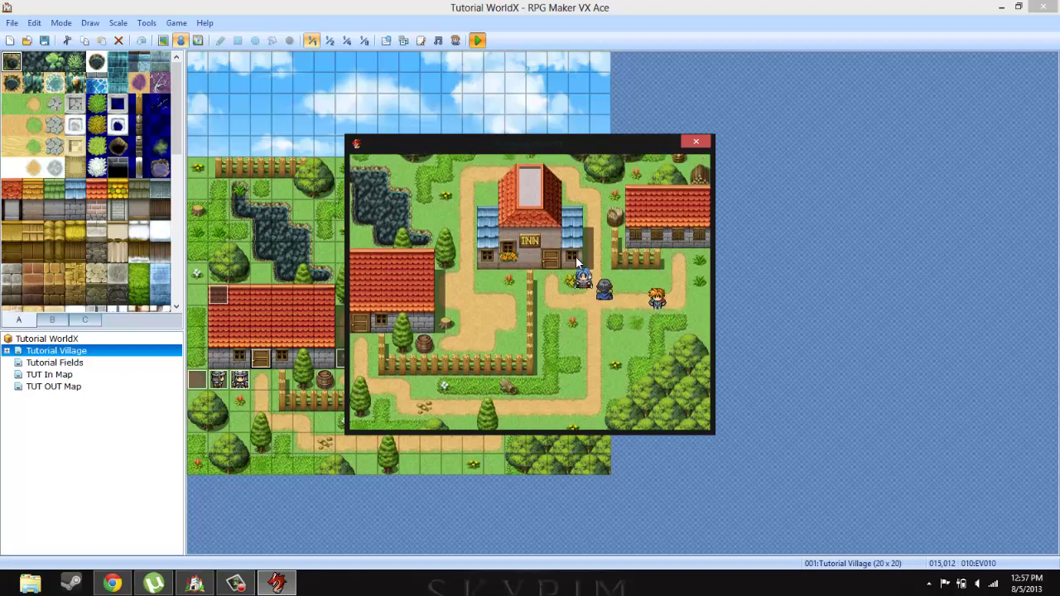
pyautogui.press('Up')
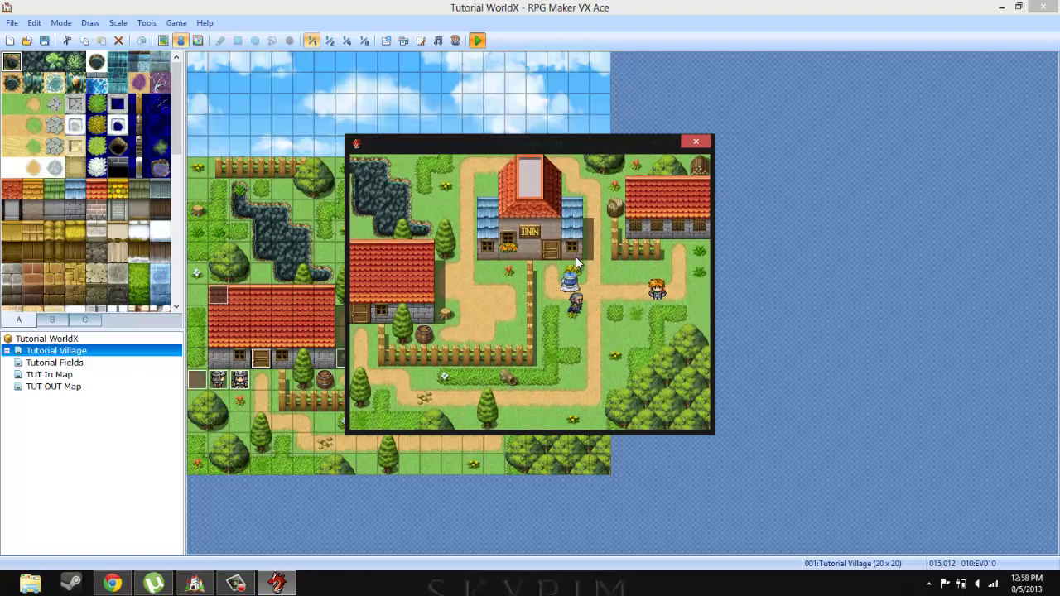
pyautogui.press('Up')
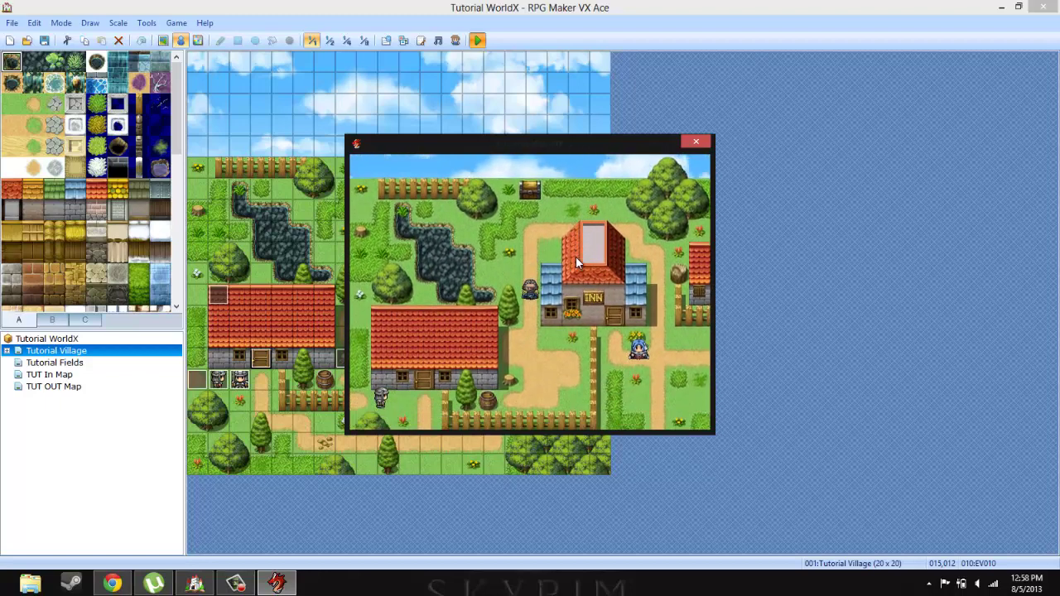
pyautogui.press('Up')
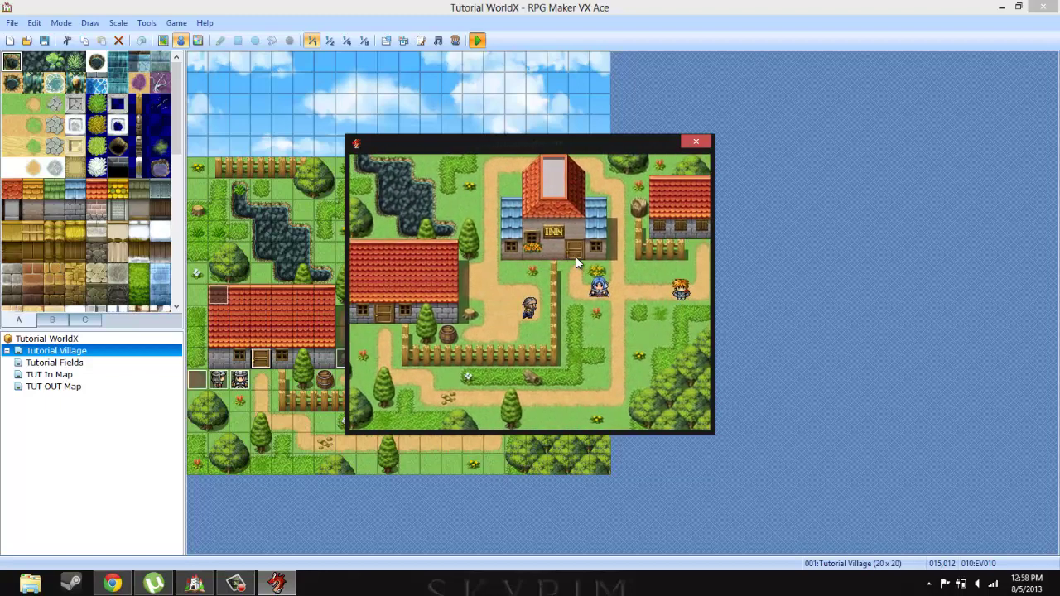
pyautogui.press('Right')
pyautogui.press('Right')
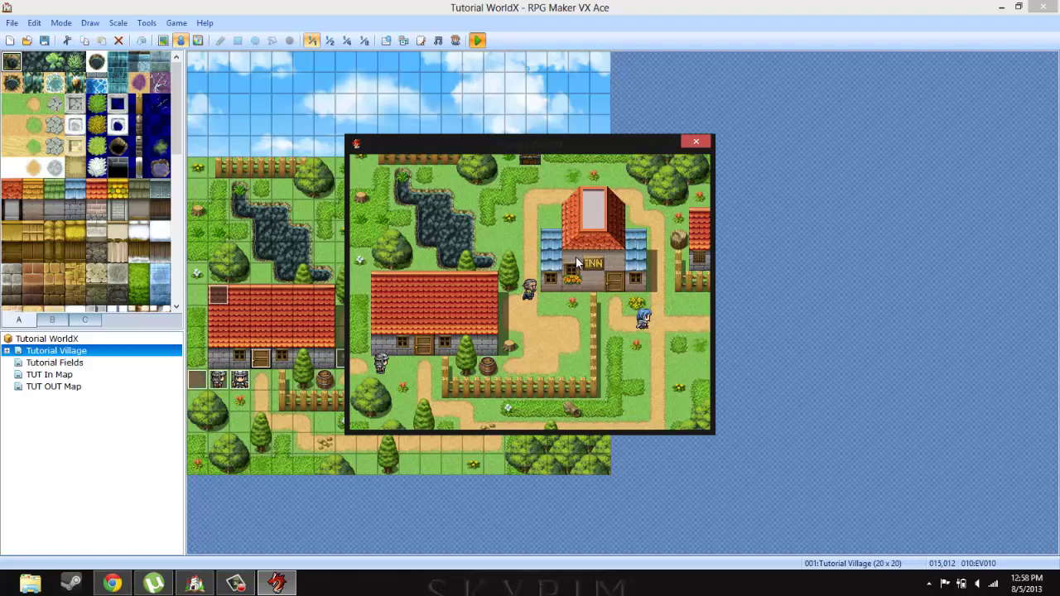
pyautogui.press('Down')
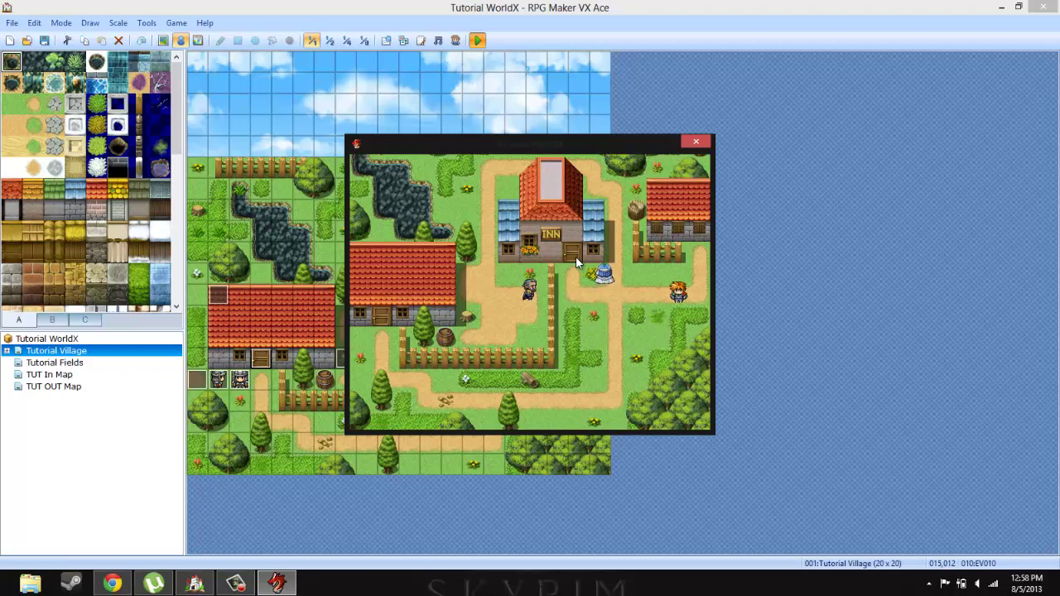
pyautogui.press('Up')
pyautogui.press('Left')
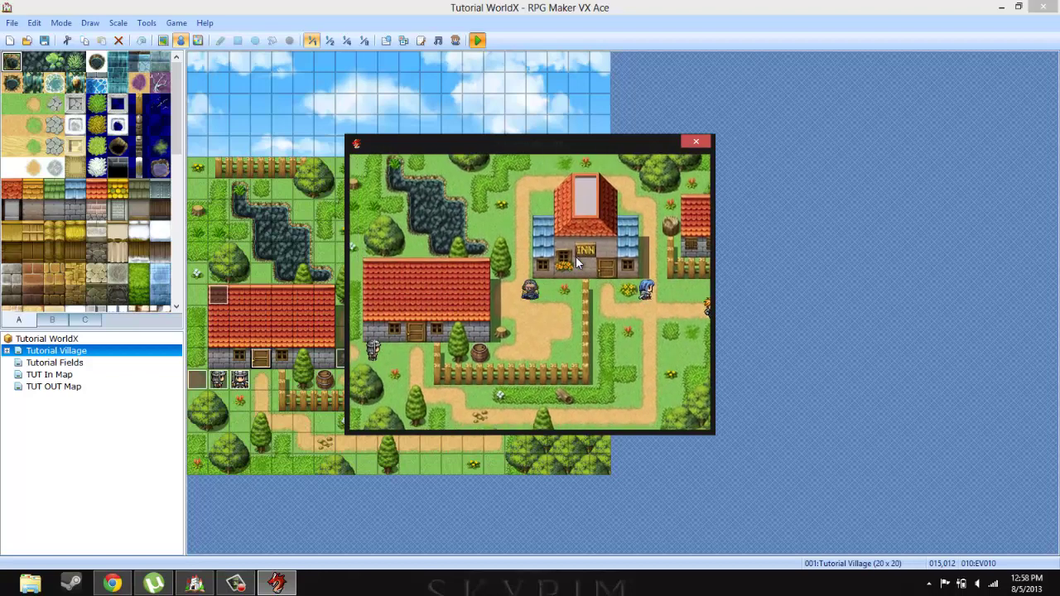
pyautogui.press('Up')
pyautogui.press('Up')
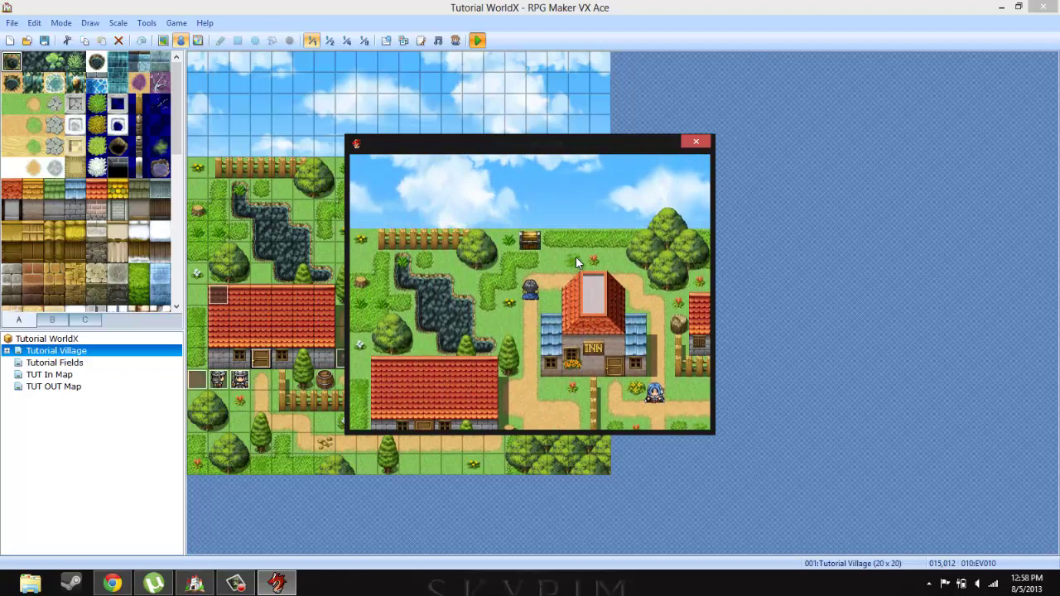
pyautogui.press('Right')
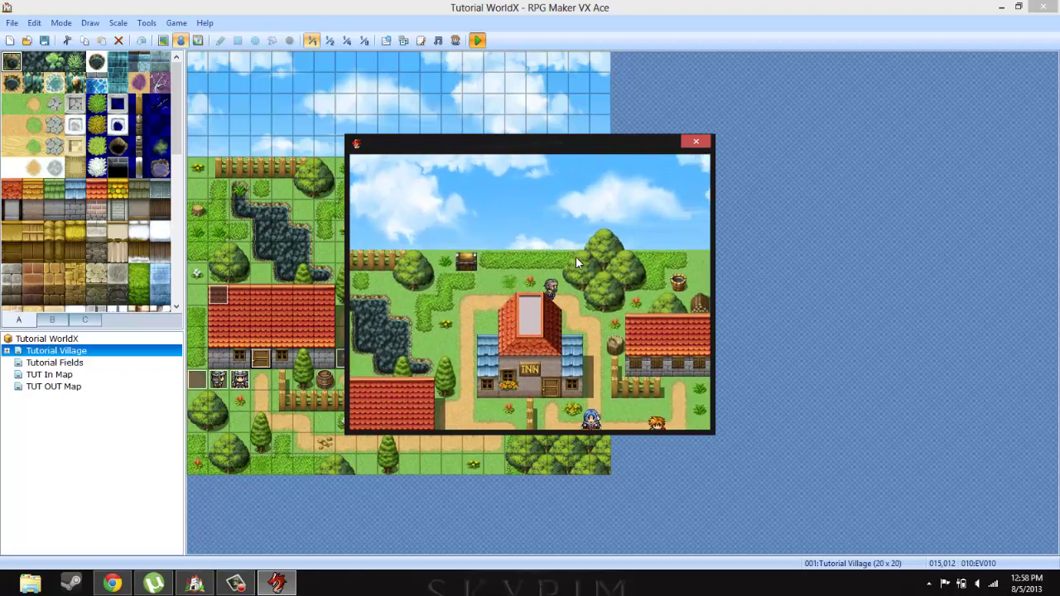
pyautogui.press('Down')
pyautogui.press('Down')
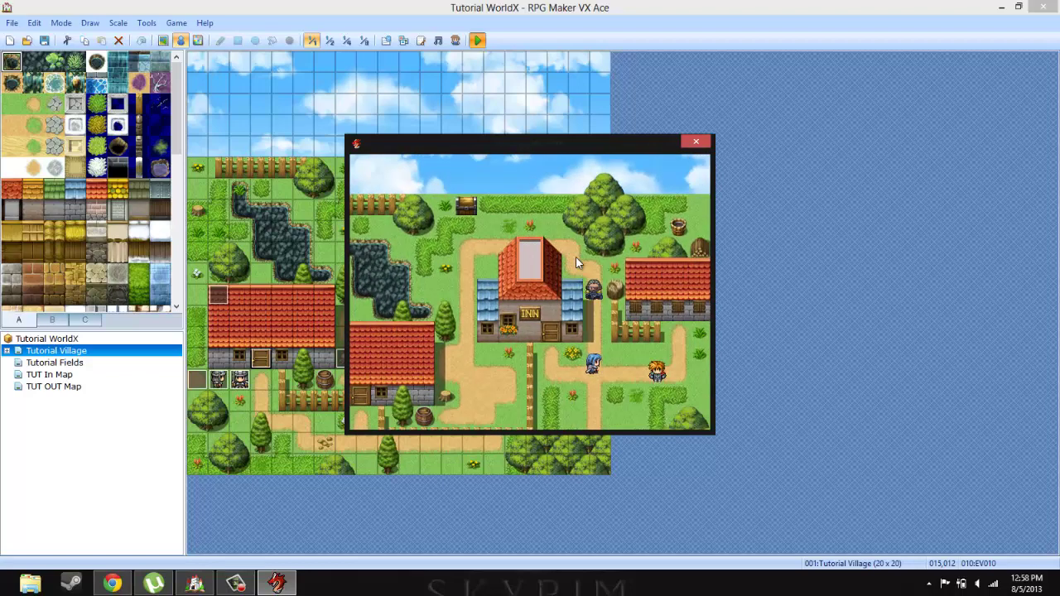
pyautogui.press('Right')
pyautogui.press('Right')
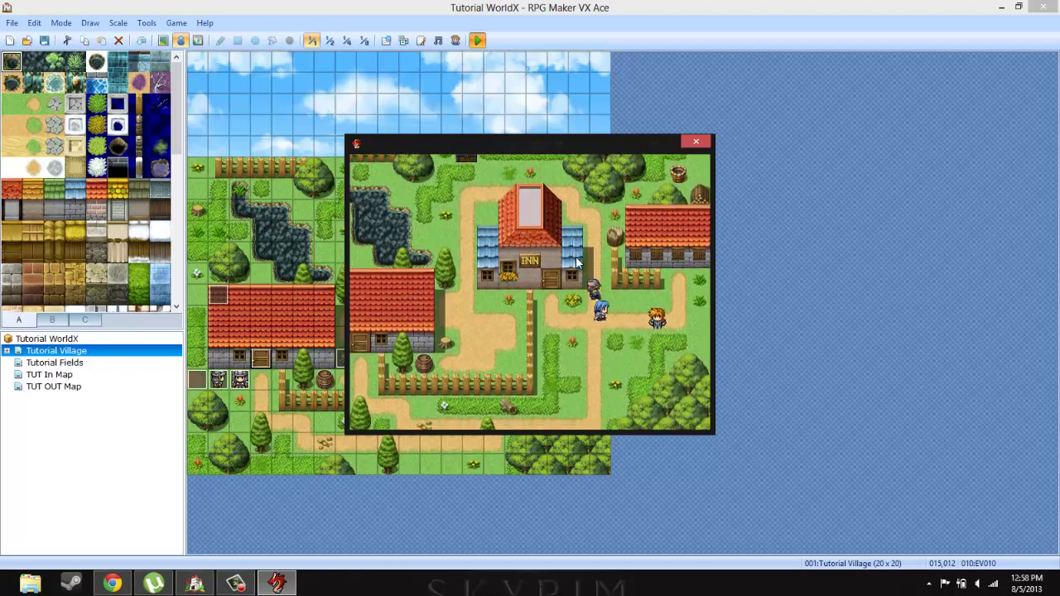
pyautogui.press('Right')
pyautogui.press('Right')
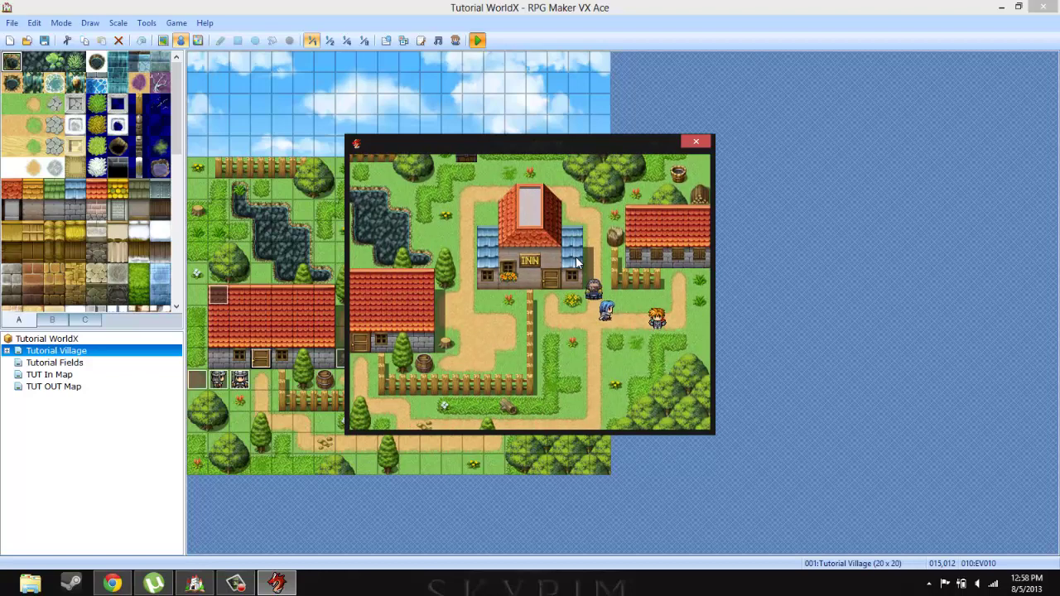
pyautogui.press('Right')
pyautogui.press('Right')
pyautogui.press('Down')
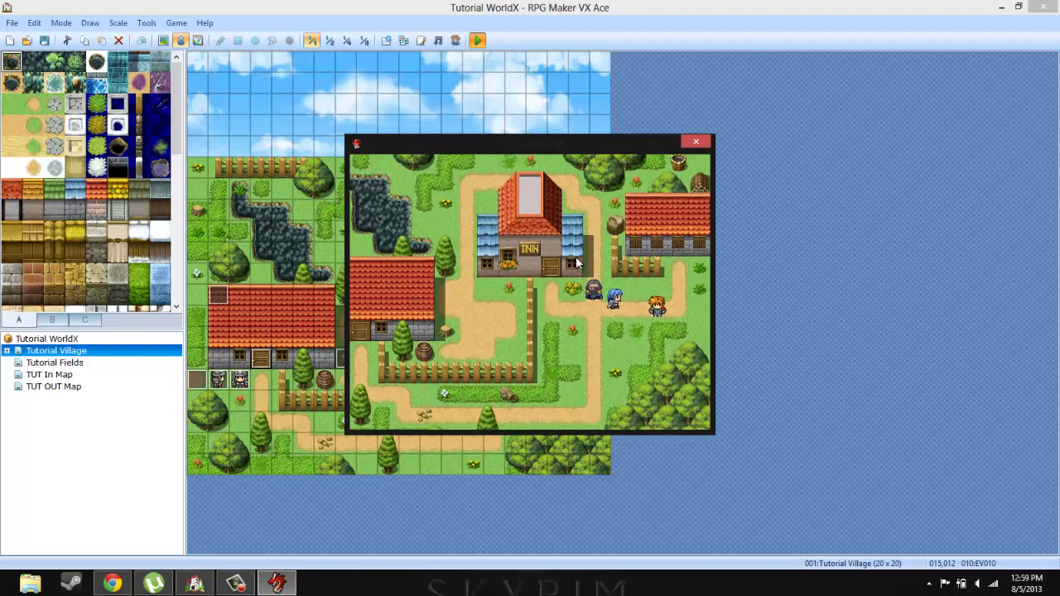
pyautogui.press('Down')
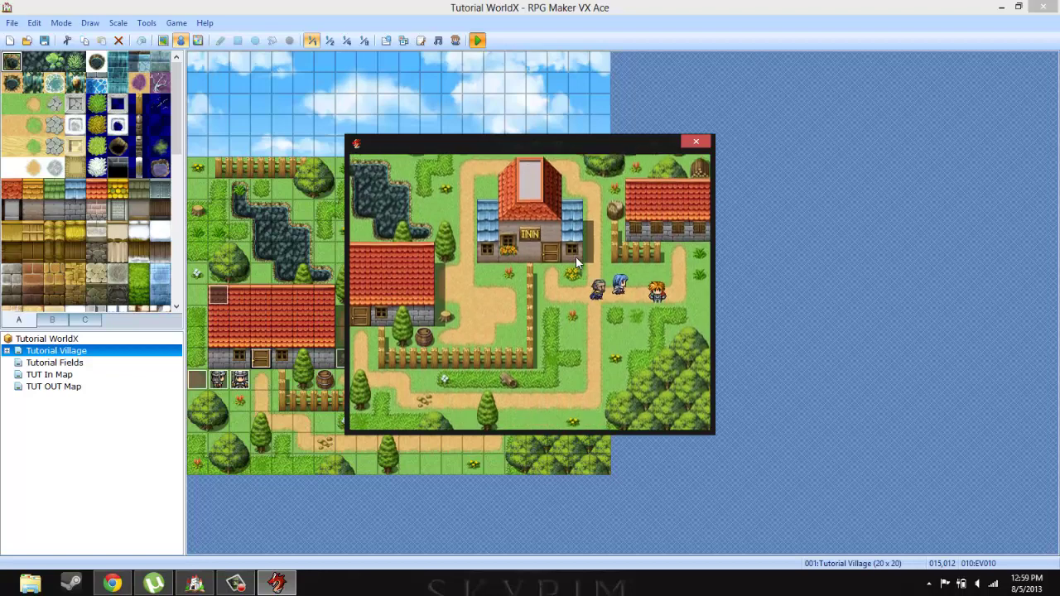
pyautogui.press('Up')
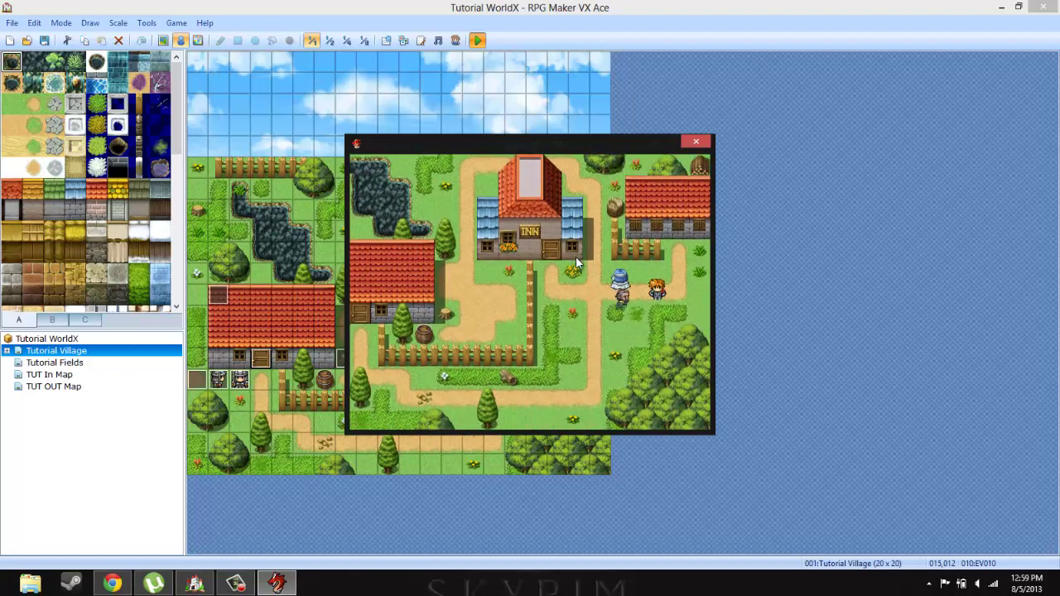
# Step: End the playtest, reopen the Script Editor on px mv and scroll its header
pyautogui.click(694, 142)
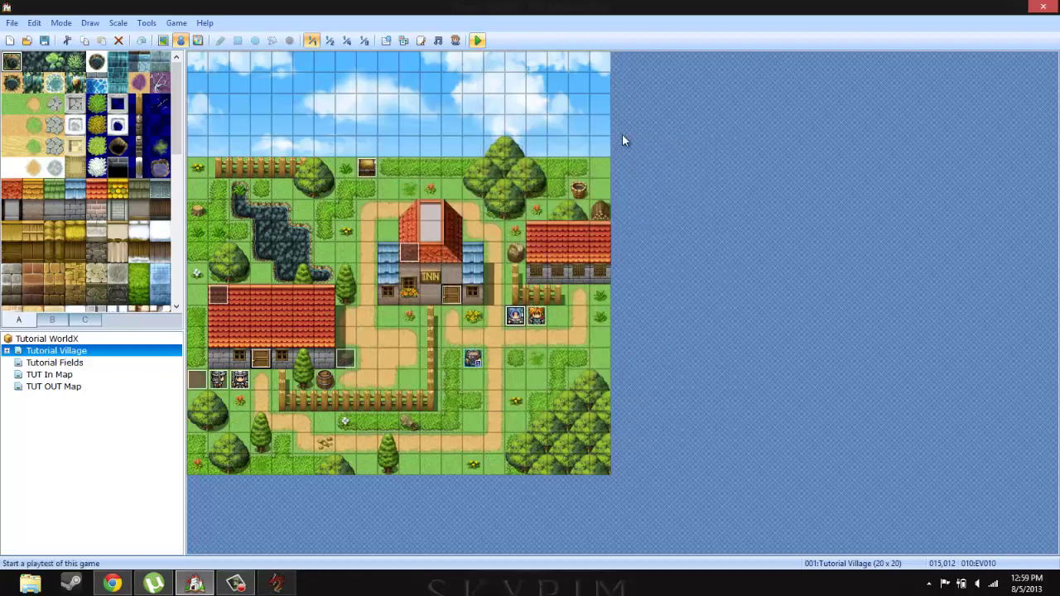
pyautogui.click(236, 585)
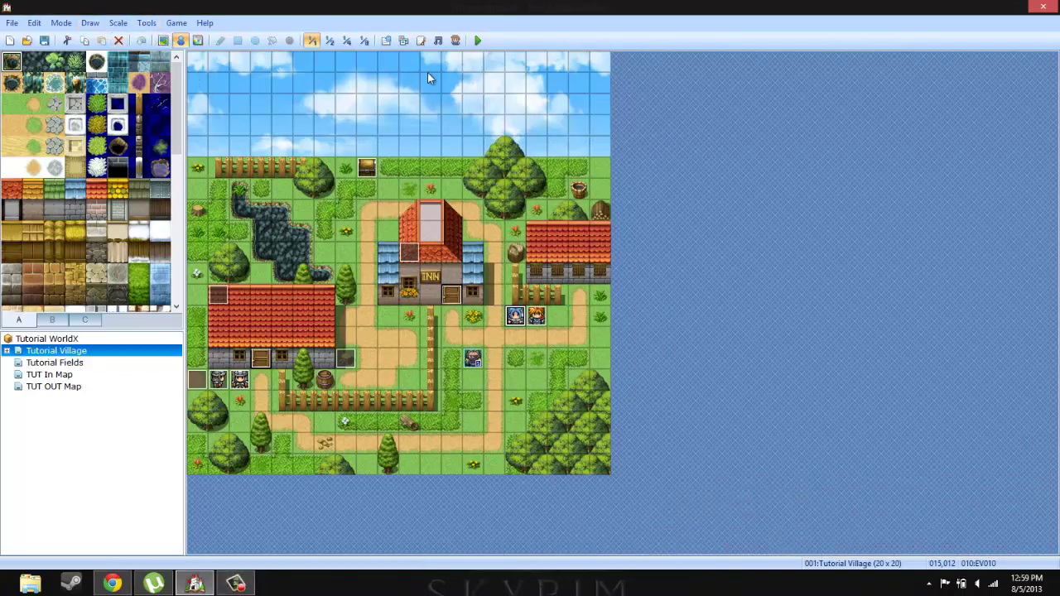
pyautogui.click(420, 39)
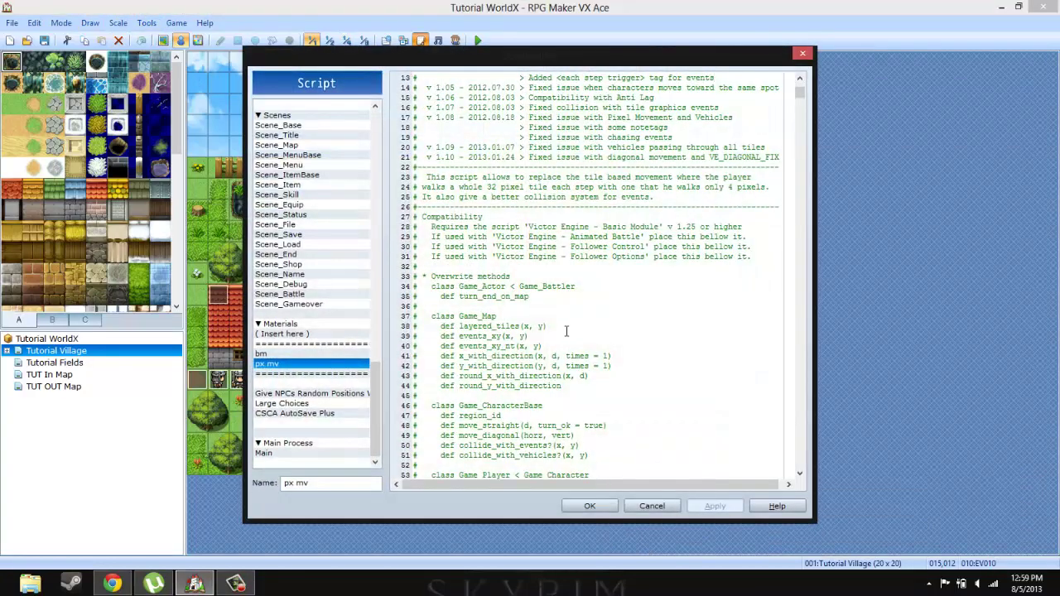
pyautogui.moveTo(567, 328); pyautogui.dragTo(498, 317)
pyautogui.scroll(-2, 591, 287)
pyautogui.scroll(-20, 591, 287)
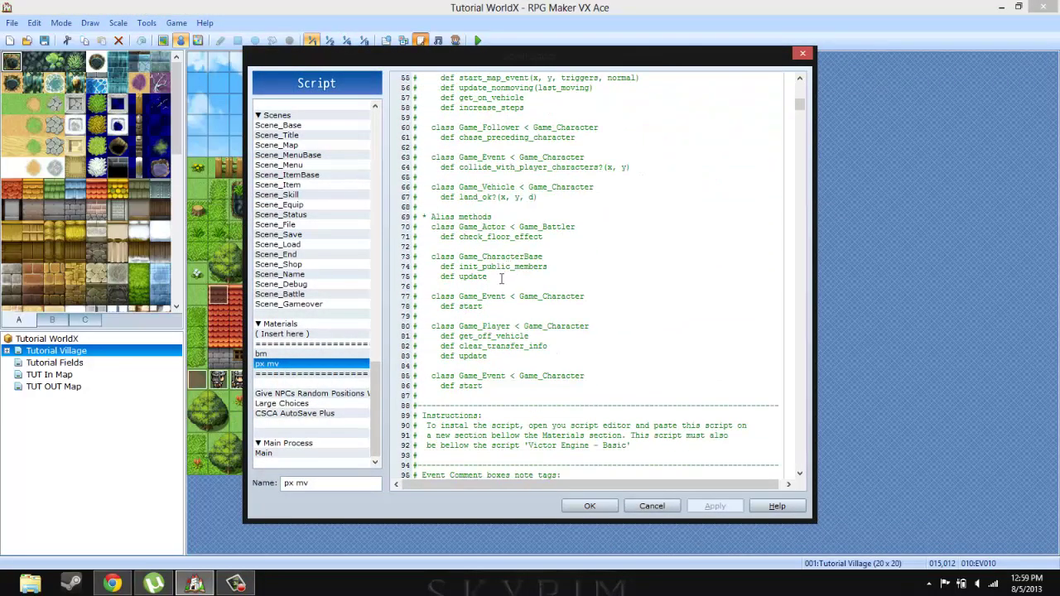
pyautogui.scroll(-3, 500, 265)
pyautogui.scroll(1, 499, 265)
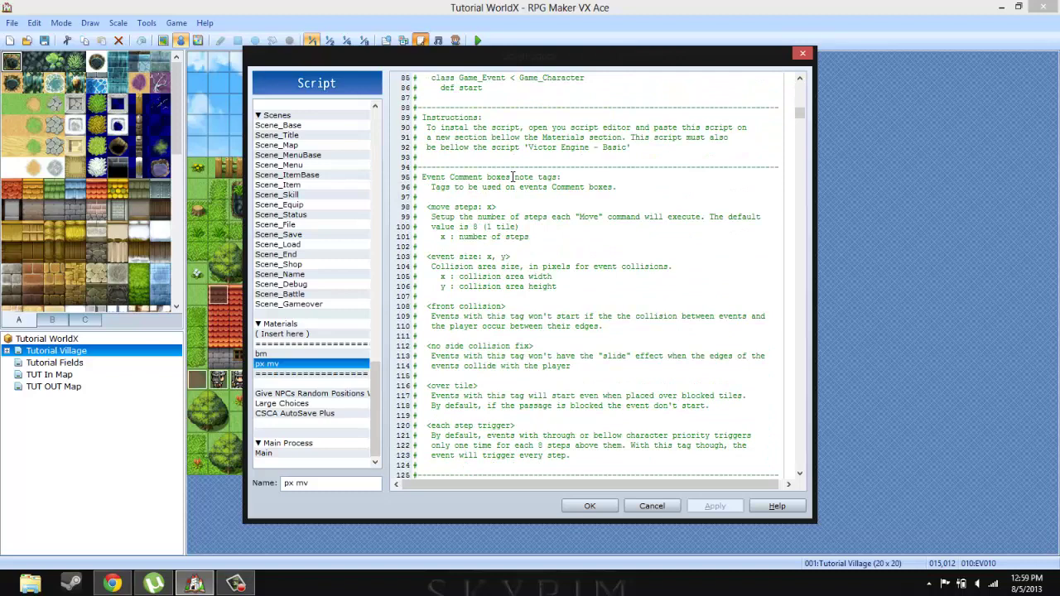
# Step: Highlight the installation instructions and the <move steps: x> event comment tag
pyautogui.moveTo(430, 131); pyautogui.dragTo(654, 156)
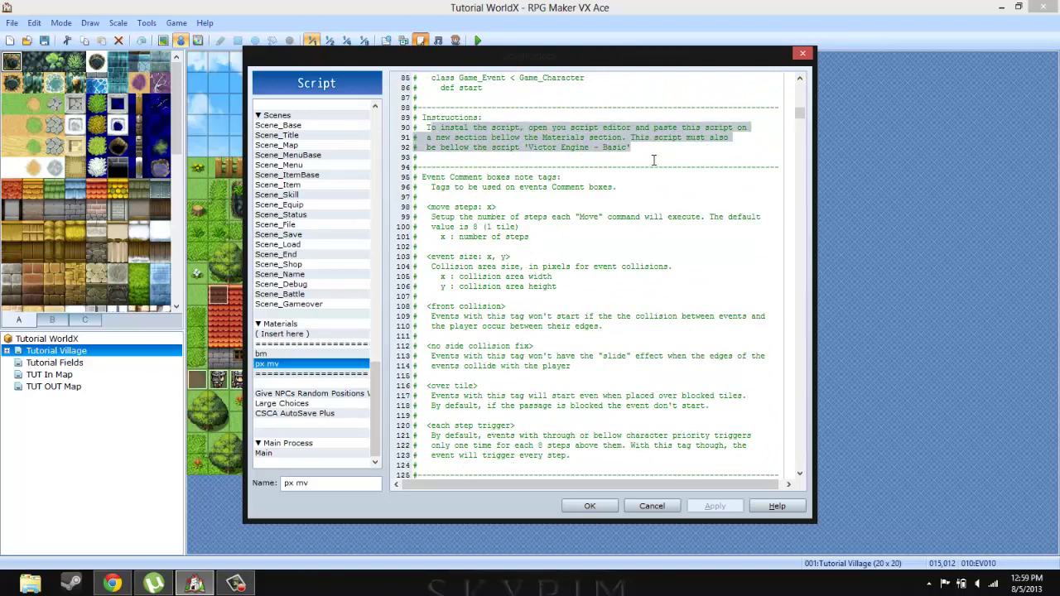
pyautogui.click(648, 170)
pyautogui.scroll(-1, 569, 245)
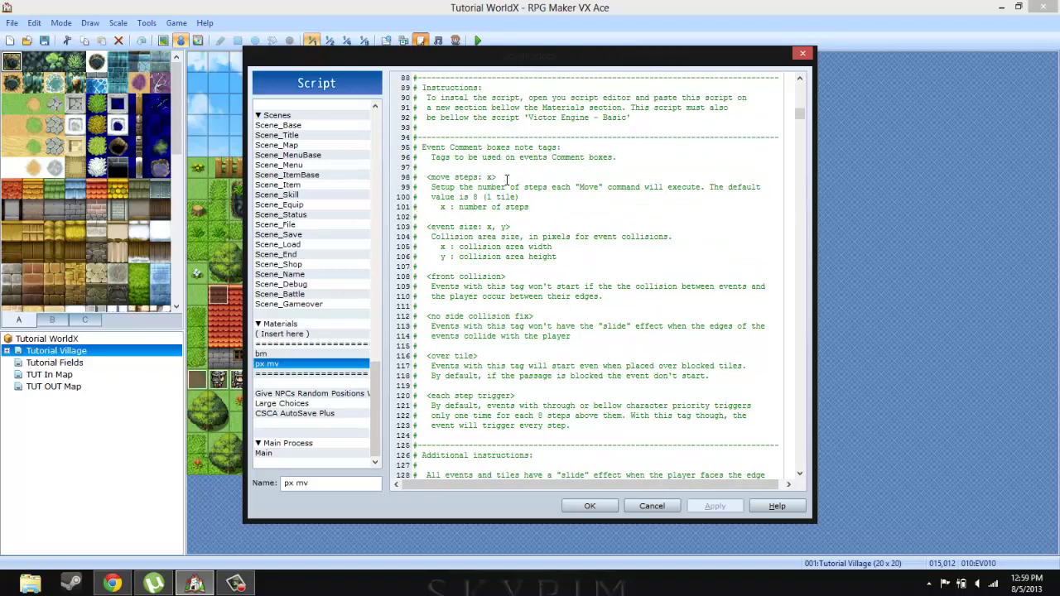
pyautogui.moveTo(508, 180); pyautogui.dragTo(430, 179)
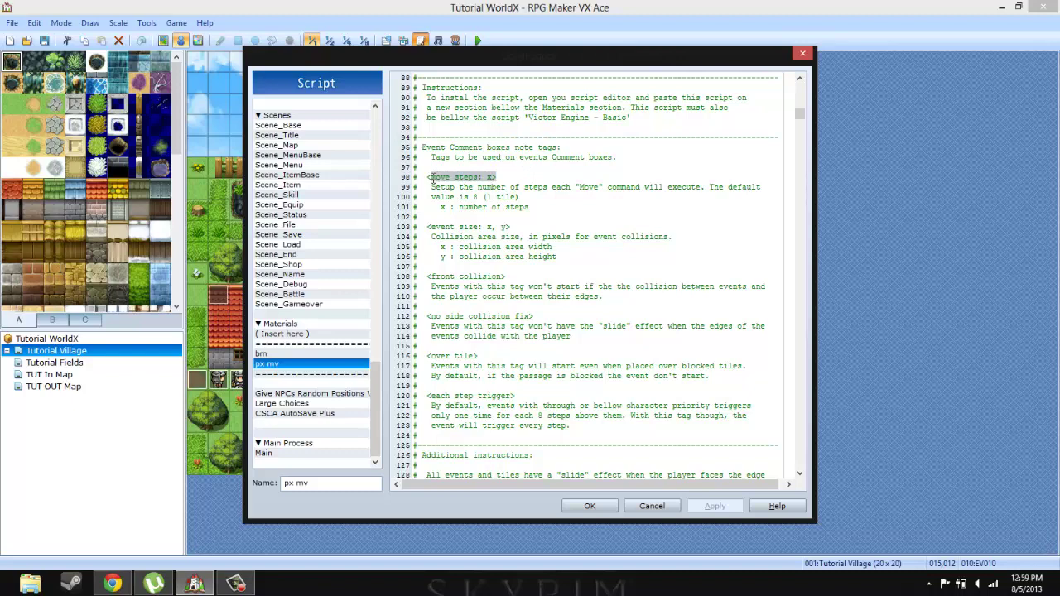
pyautogui.click(464, 196)
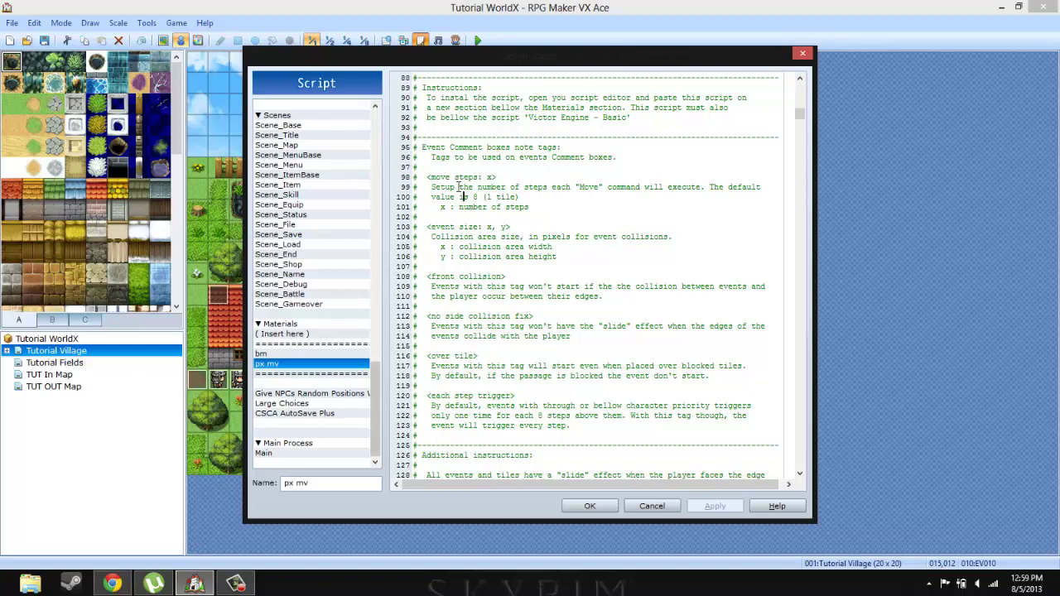
# Step: Edit event EV010's Comment to <move steps: 64> and confirm the event
pyautogui.click(660, 502)
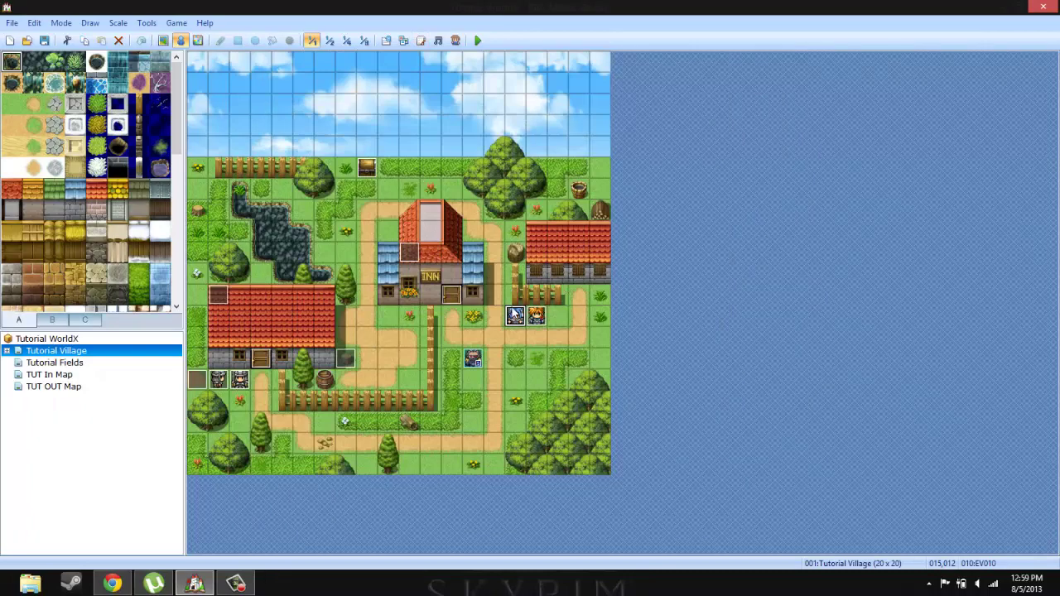
pyautogui.doubleClick(514, 317)
pyautogui.rightClick(570, 149)
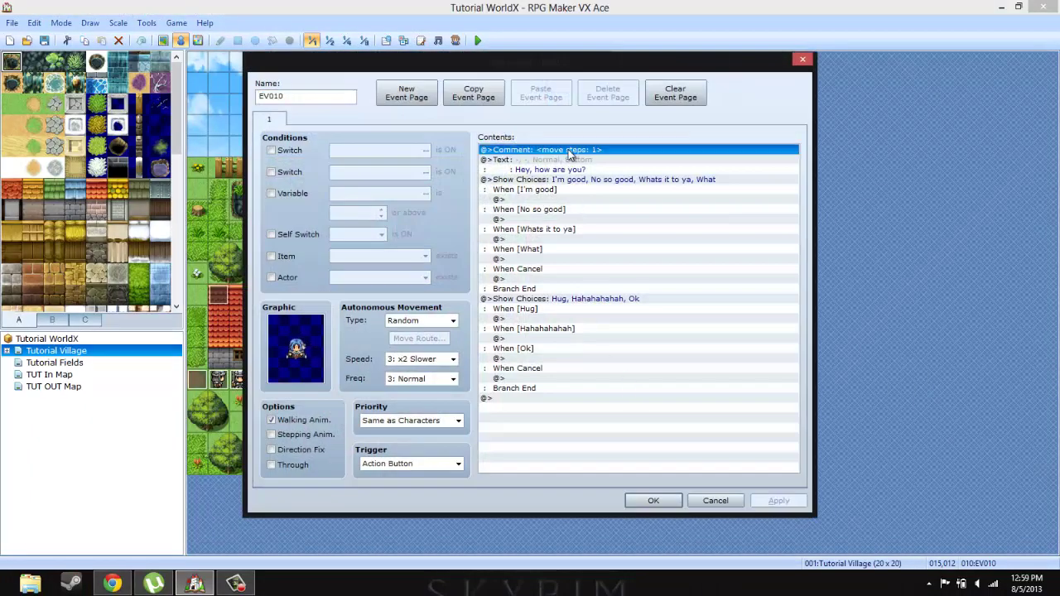
pyautogui.click(590, 168)
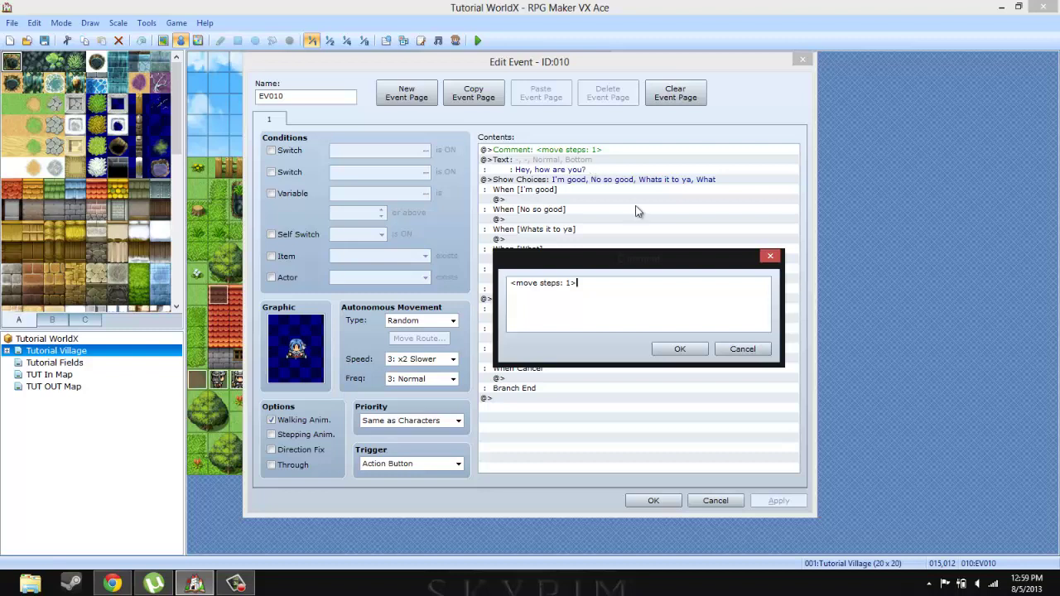
pyautogui.click(740, 349)
pyautogui.rightClick(605, 152)
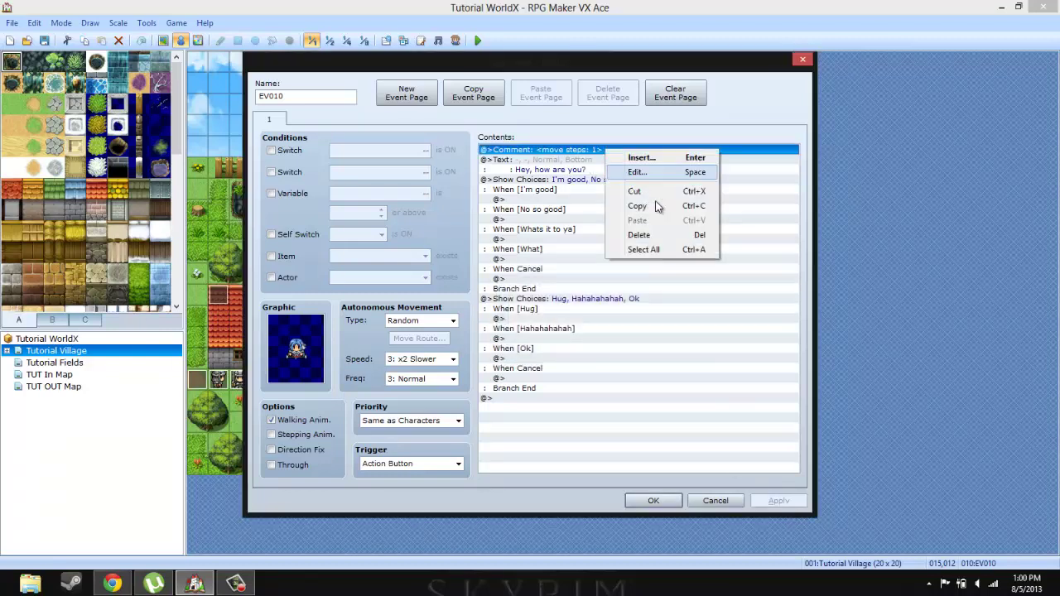
pyautogui.click(628, 170)
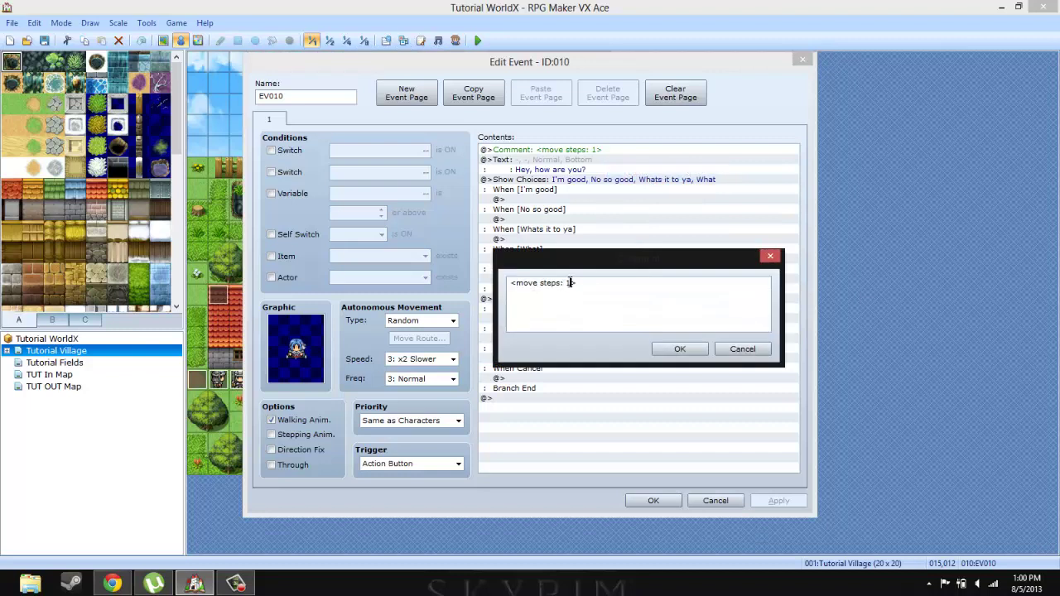
pyautogui.write('64')
pyautogui.click(679, 349)
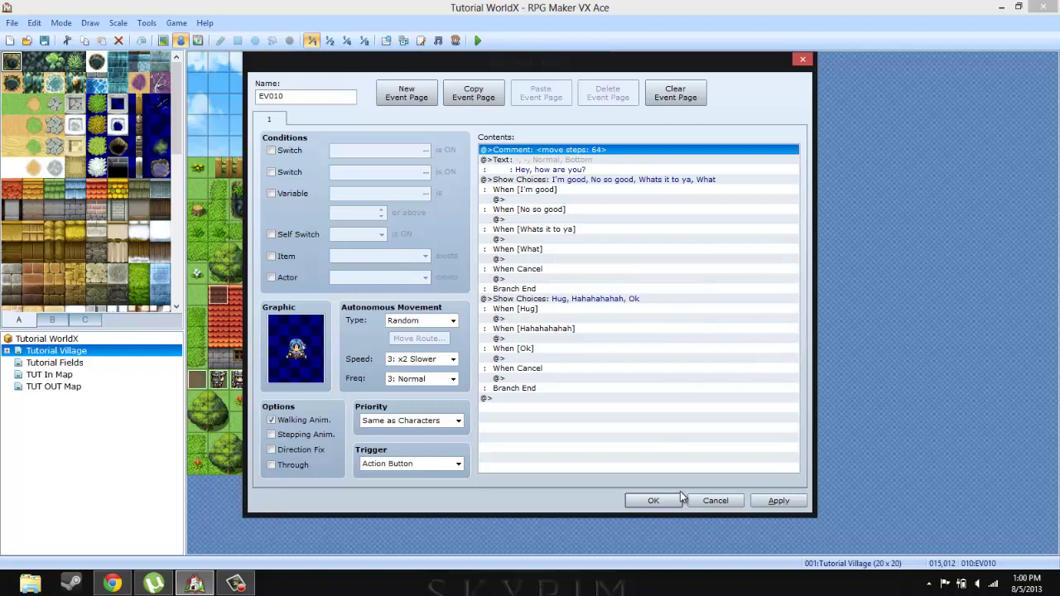
pyautogui.click(653, 500)
# Step: Save, start a new-game playtest and walk the player up, right, down and left
pyautogui.click(474, 39)
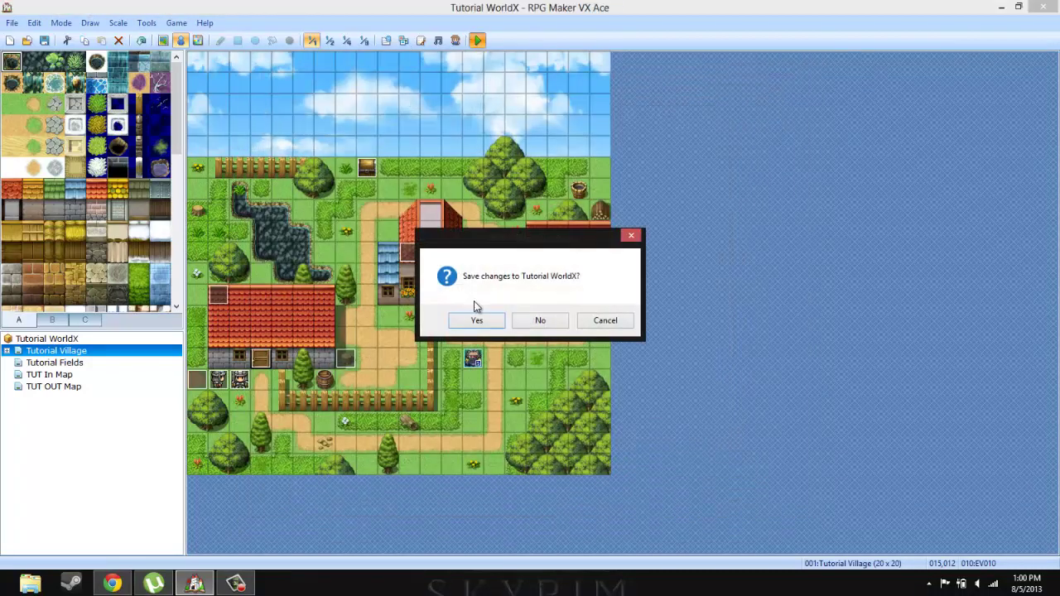
pyautogui.click(477, 317)
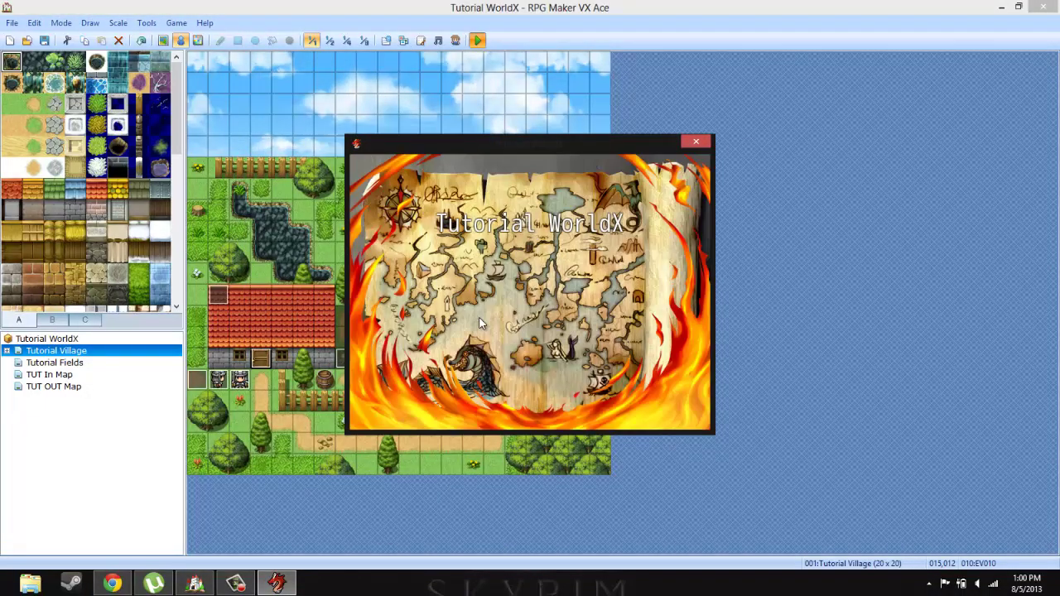
pyautogui.press('Return')
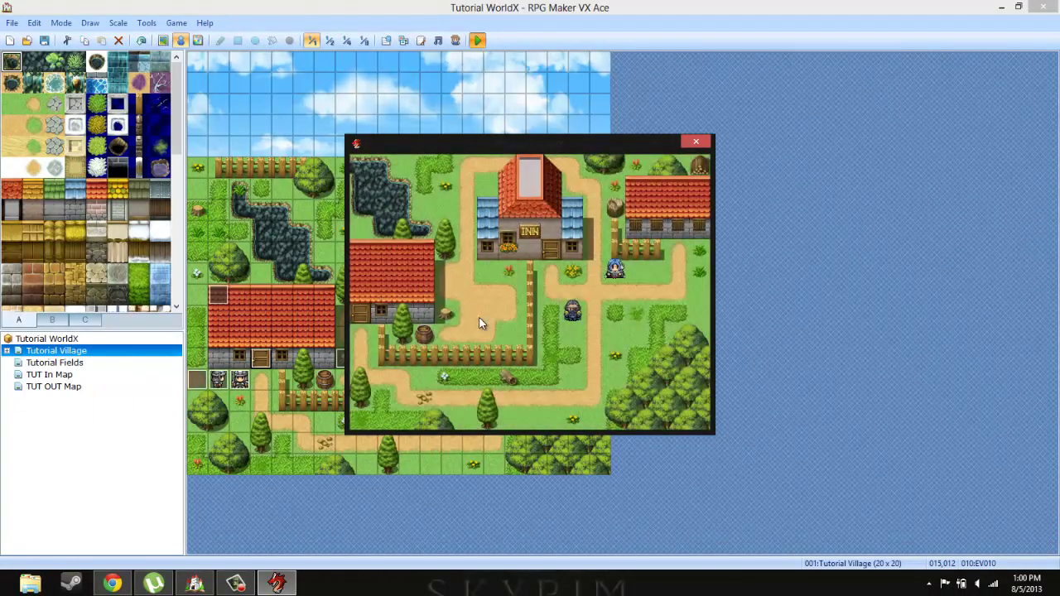
pyautogui.press('Up')
pyautogui.press('Right')
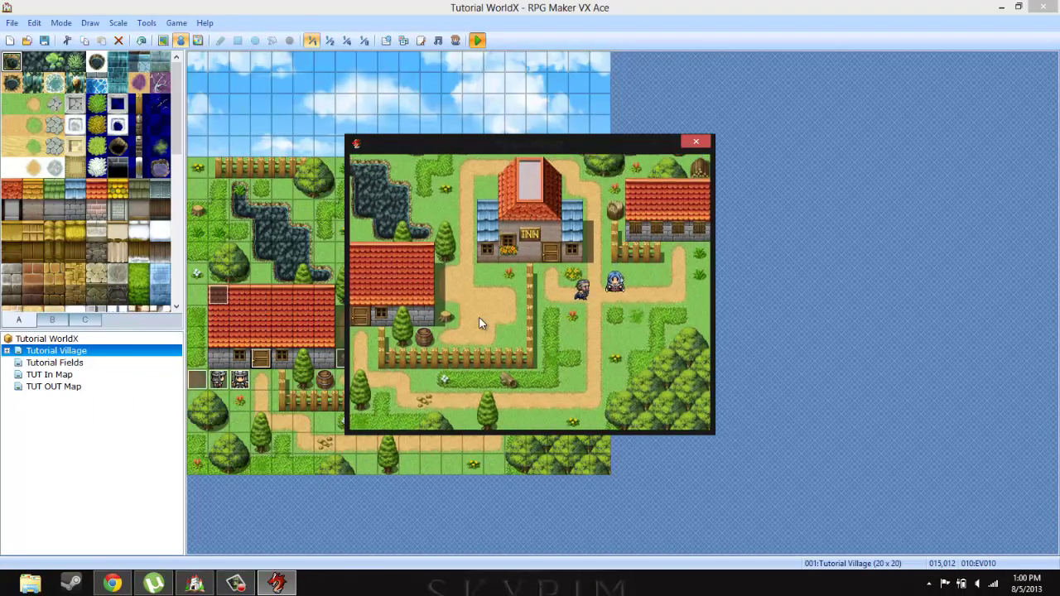
pyautogui.press('Down')
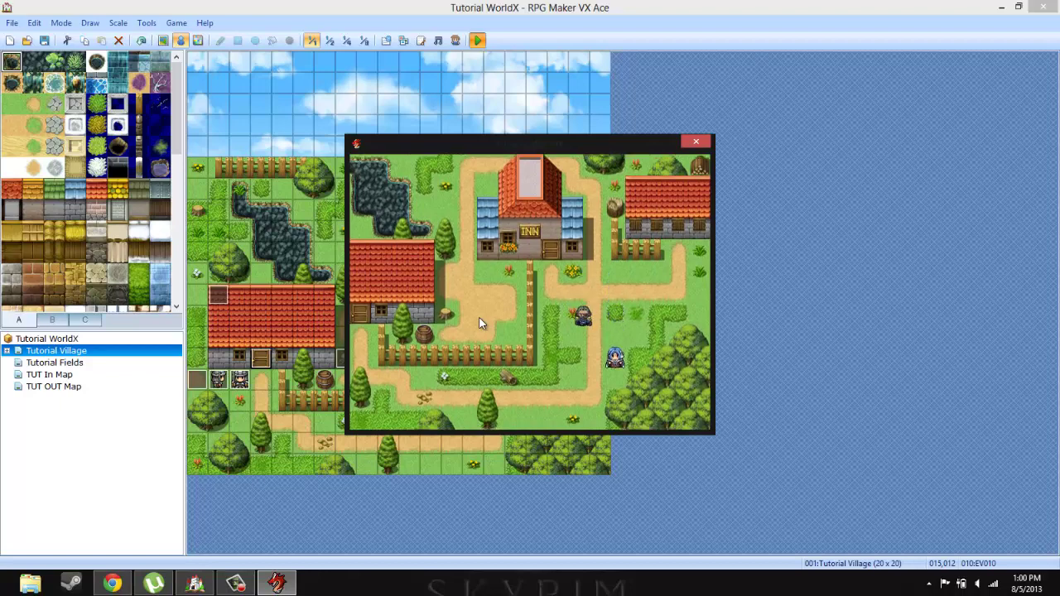
pyautogui.press('Left')
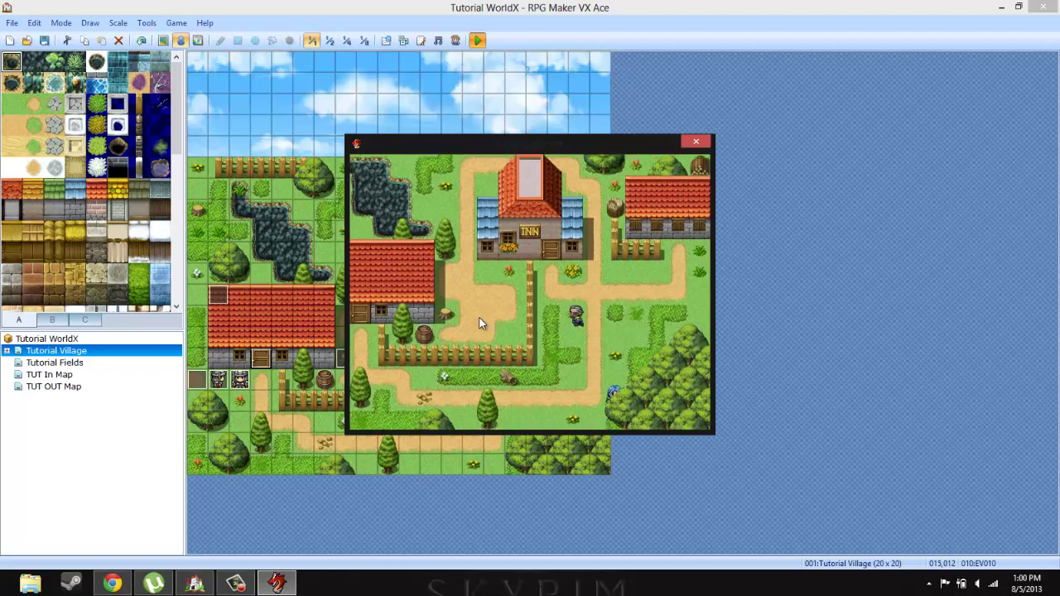
pyautogui.press('Down')
pyautogui.press('Down')
pyautogui.press('Down')
pyautogui.press('Up')
pyautogui.press('Up')
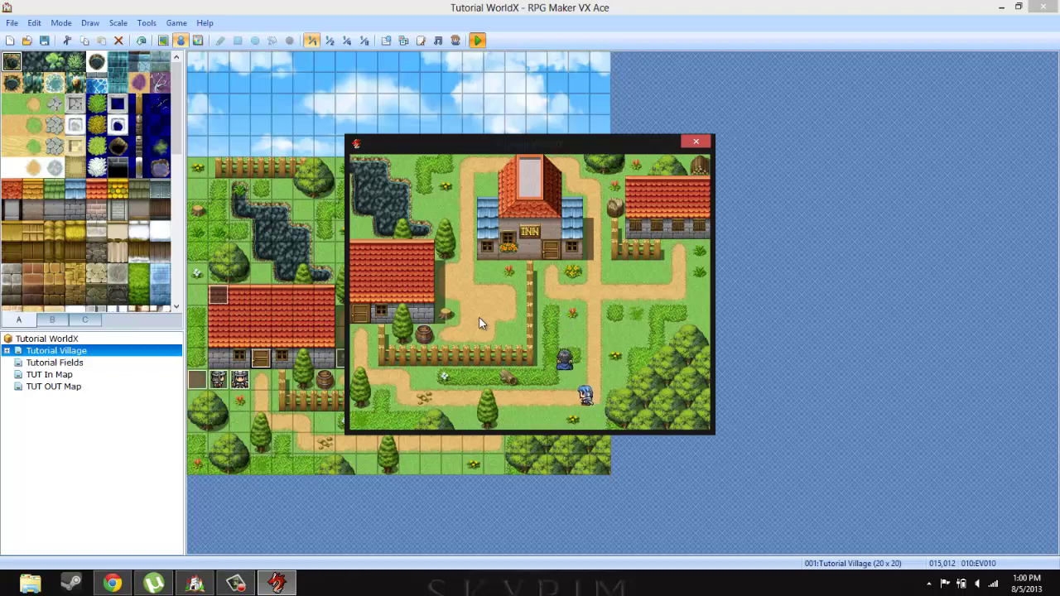
pyautogui.press('Right')
pyautogui.press('Right')
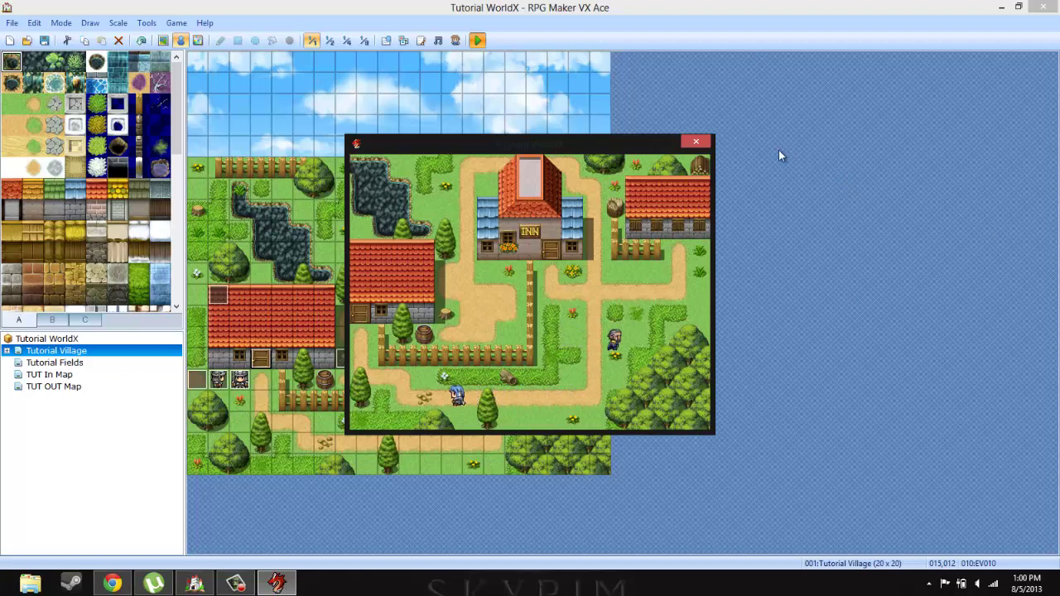
# Step: Close the playtest, then open and close the Database from Tools
pyautogui.click(696, 142)
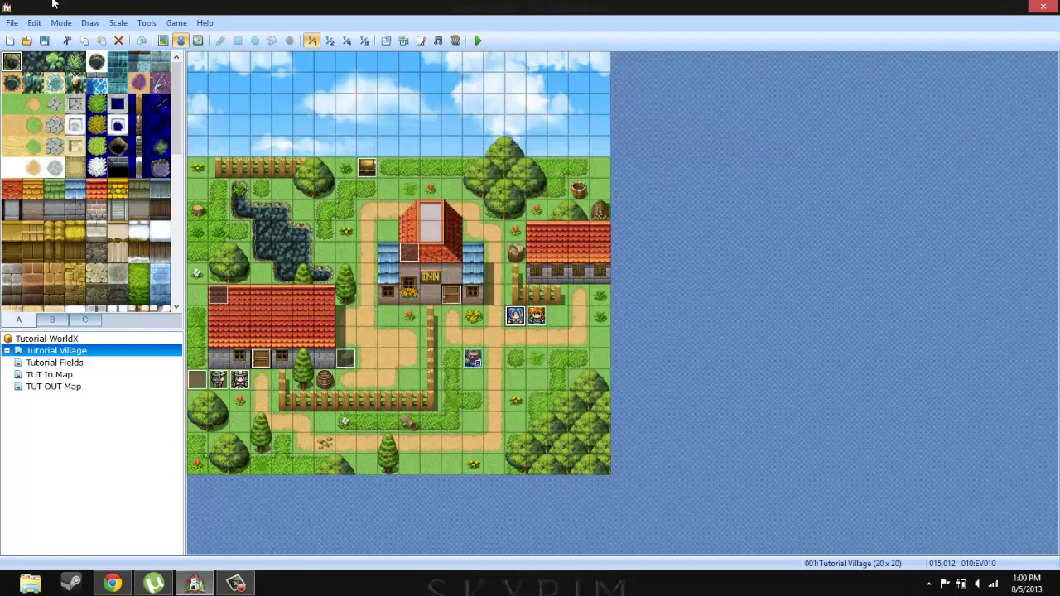
pyautogui.click(154, 24)
pyautogui.click(163, 39)
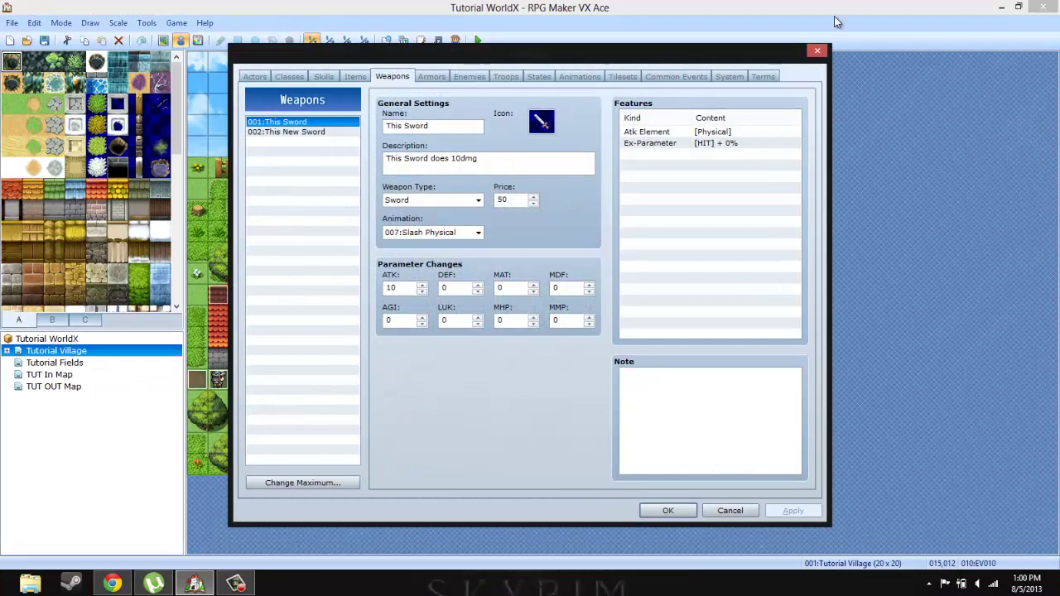
pyautogui.click(817, 50)
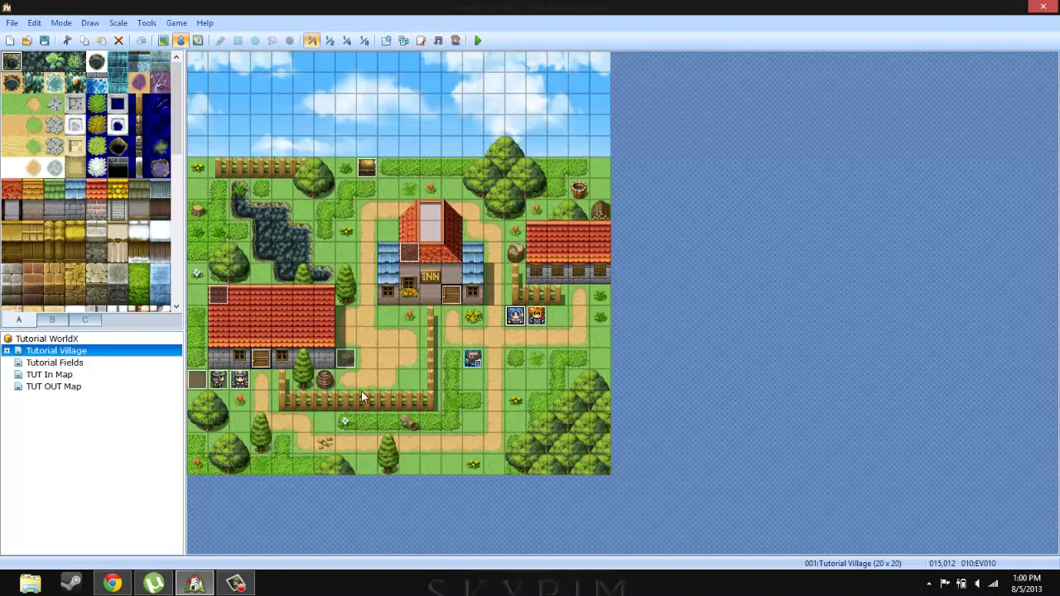
# Step: Open and close the Database via Tools, then open the Script Editor
pyautogui.click(146, 23)
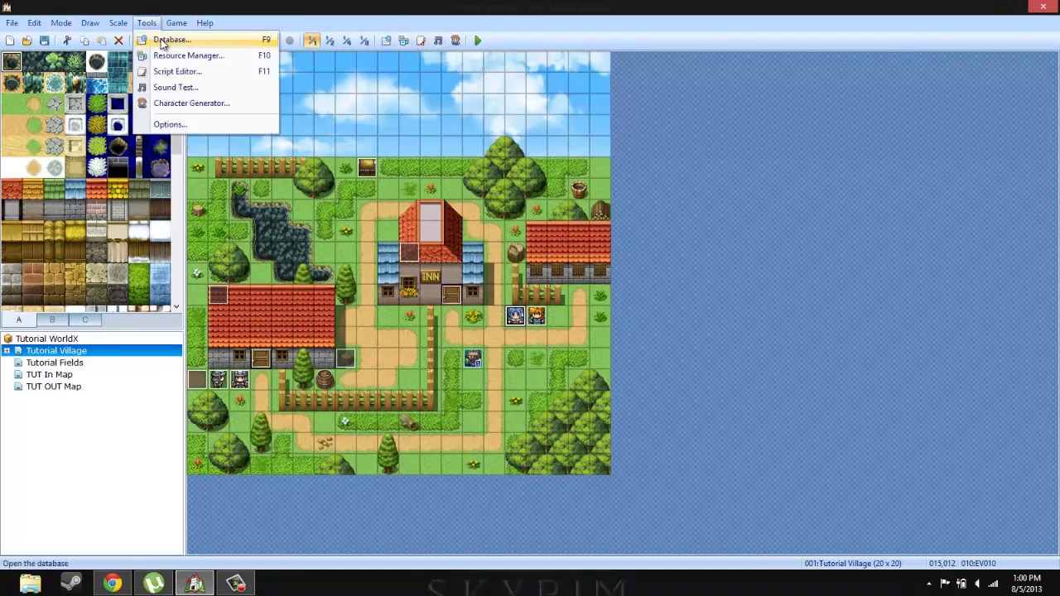
pyautogui.click(163, 42)
pyautogui.click(815, 51)
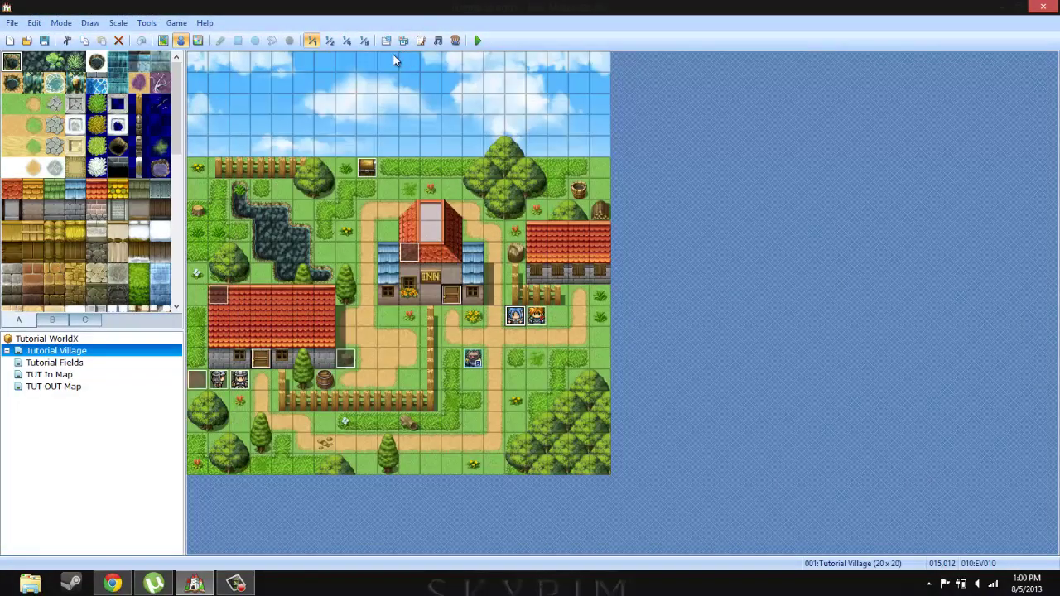
pyautogui.click(421, 40)
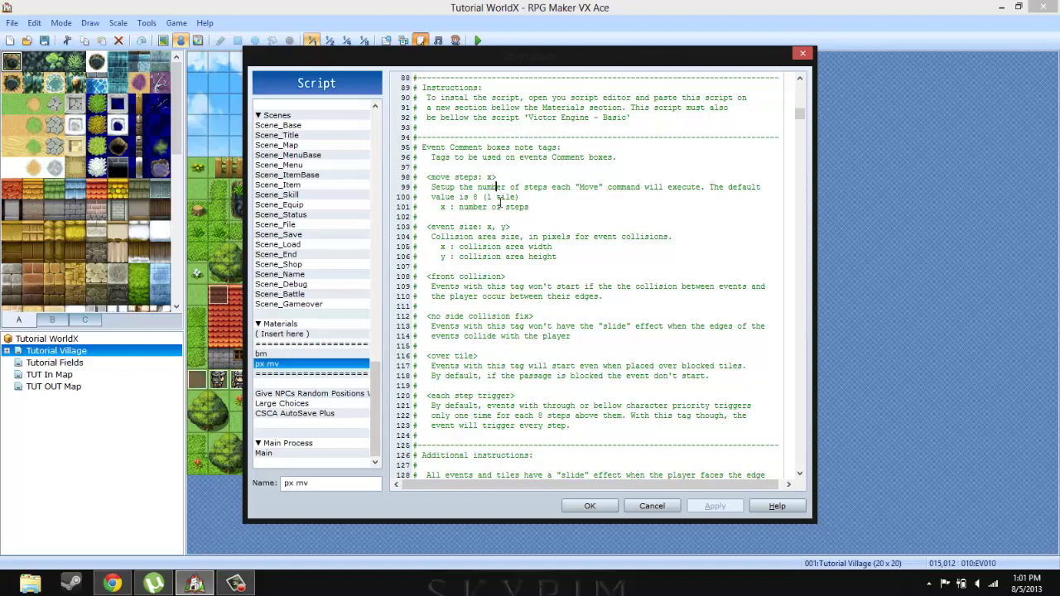
# Step: Read px mv's front collision and no side collision fix tag descriptions, highlighting their lines
pyautogui.click(505, 287)
pyautogui.moveTo(594, 335); pyautogui.dragTo(414, 336)
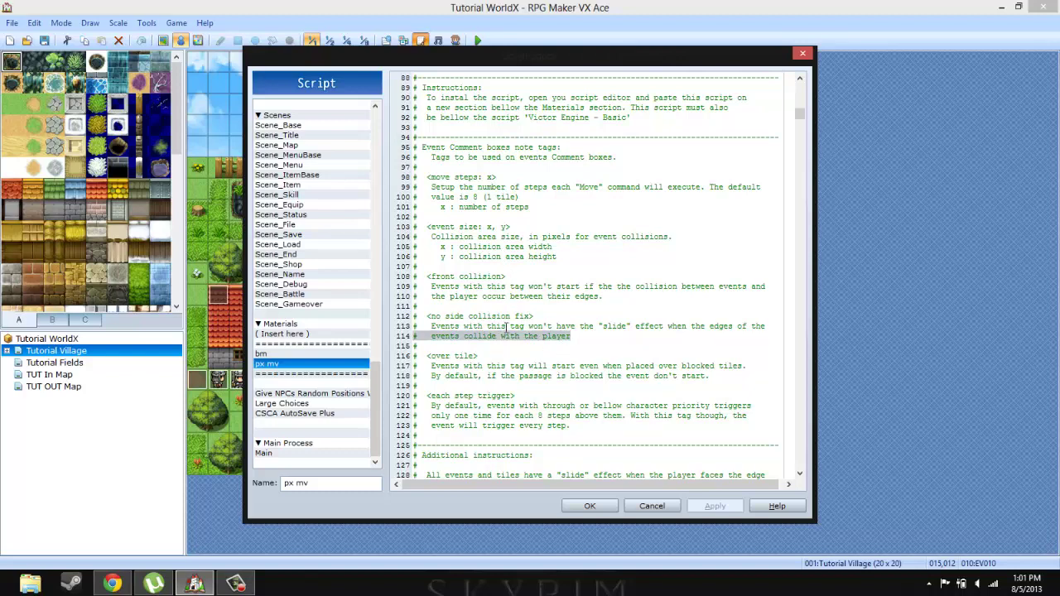
pyautogui.moveTo(507, 326); pyautogui.dragTo(454, 323)
pyautogui.click(489, 334)
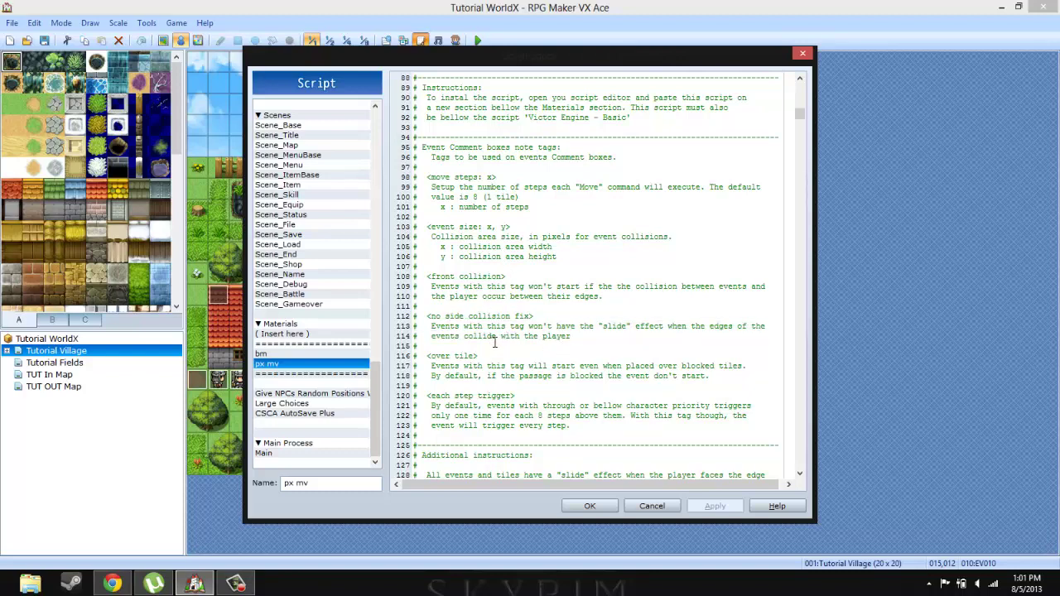
pyautogui.click(613, 345)
pyautogui.moveTo(591, 336); pyautogui.dragTo(431, 326)
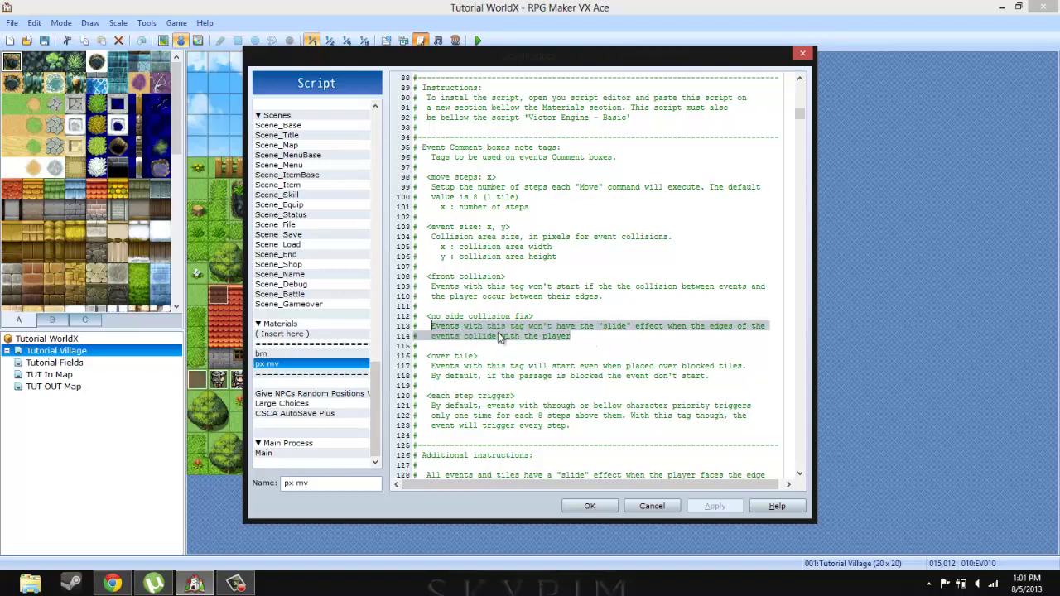
pyautogui.click(520, 326)
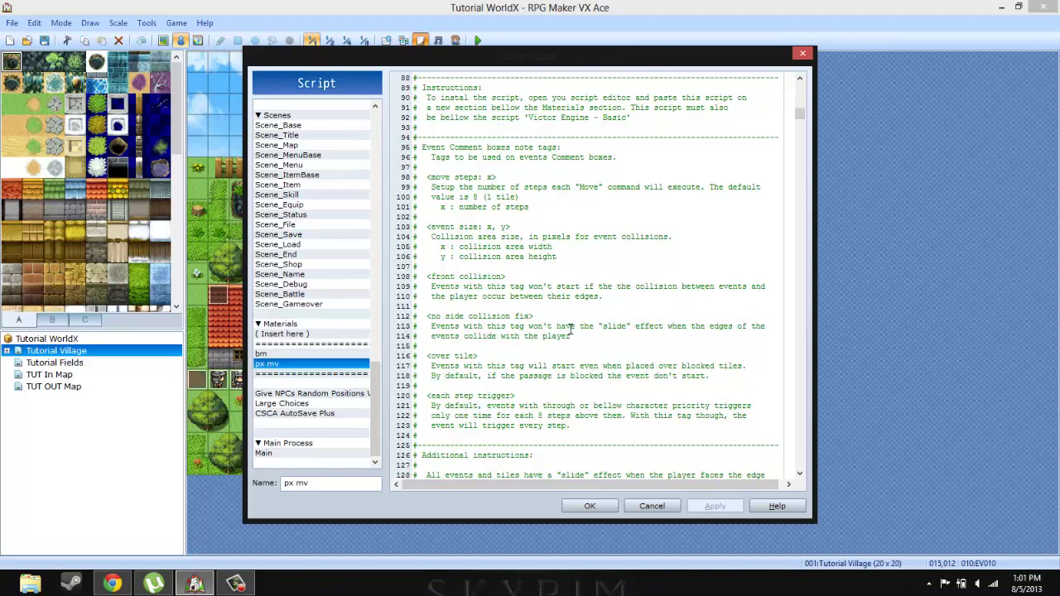
pyautogui.moveTo(642, 63); pyautogui.dragTo(740, 90)
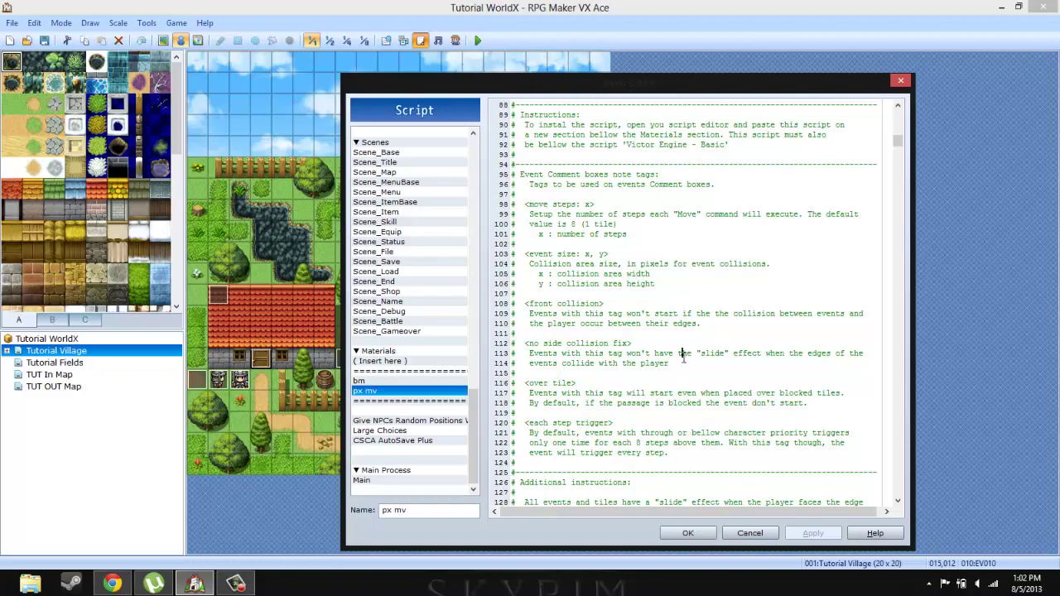
pyautogui.moveTo(681, 353); pyautogui.dragTo(529, 353)
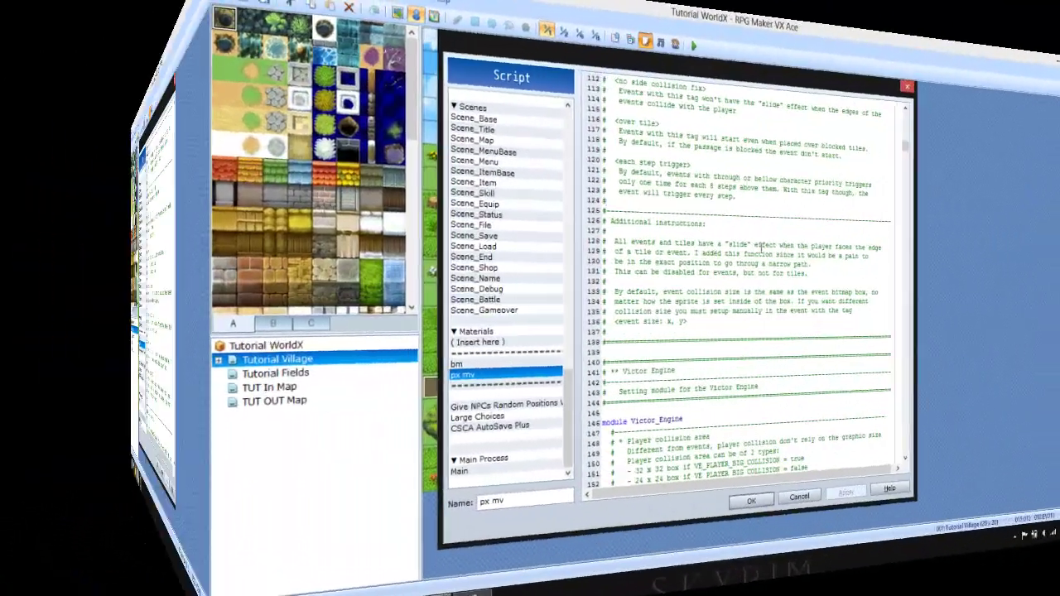
pyautogui.scroll(-1, 760, 249)
pyautogui.scroll(-1, 527, 237)
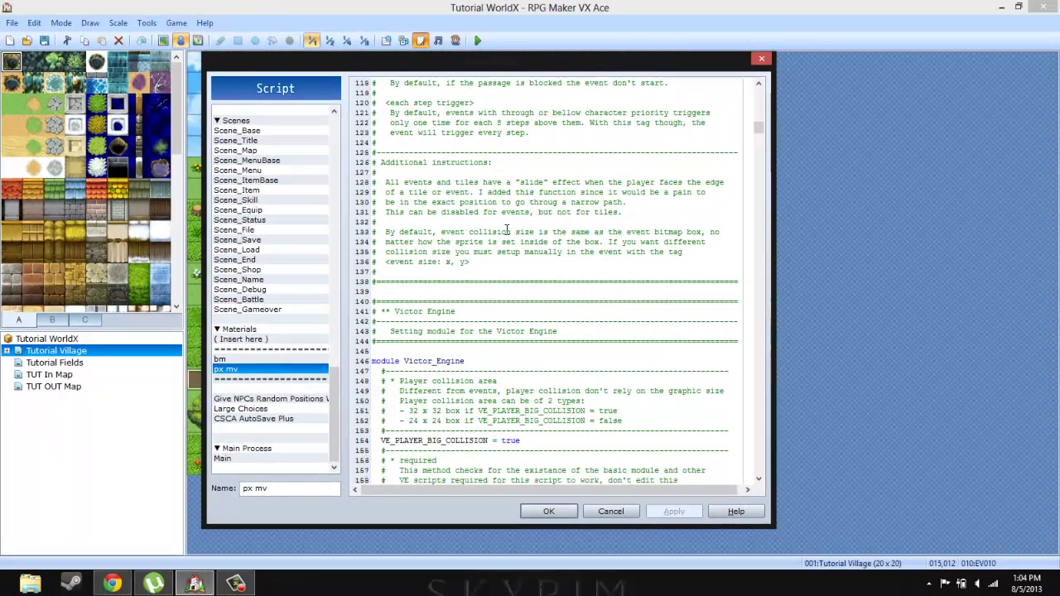
pyautogui.moveTo(394, 172); pyautogui.dragTo(621, 263)
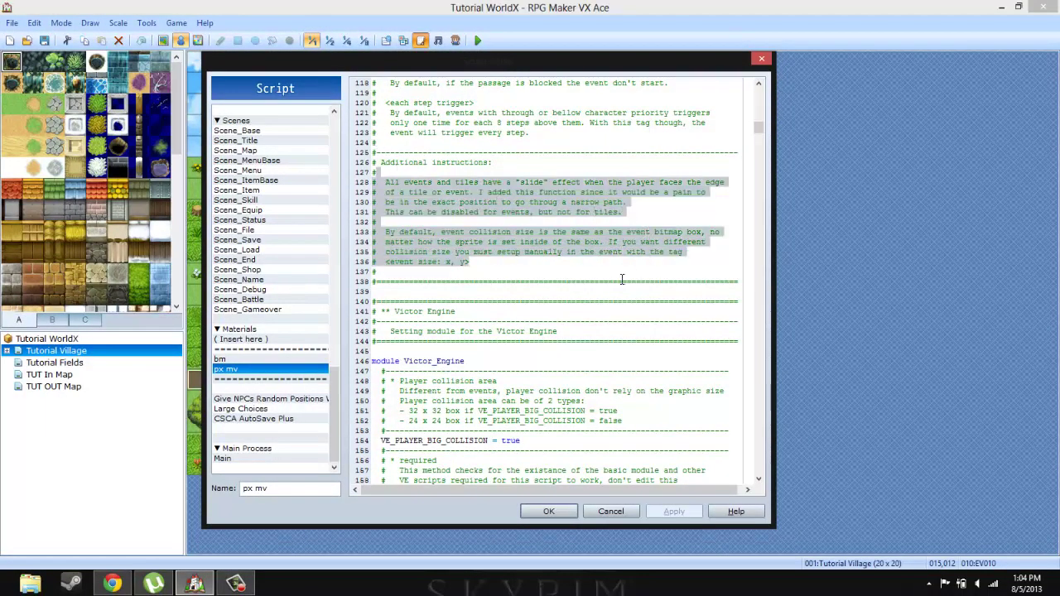
pyautogui.scroll(8, 571, 270)
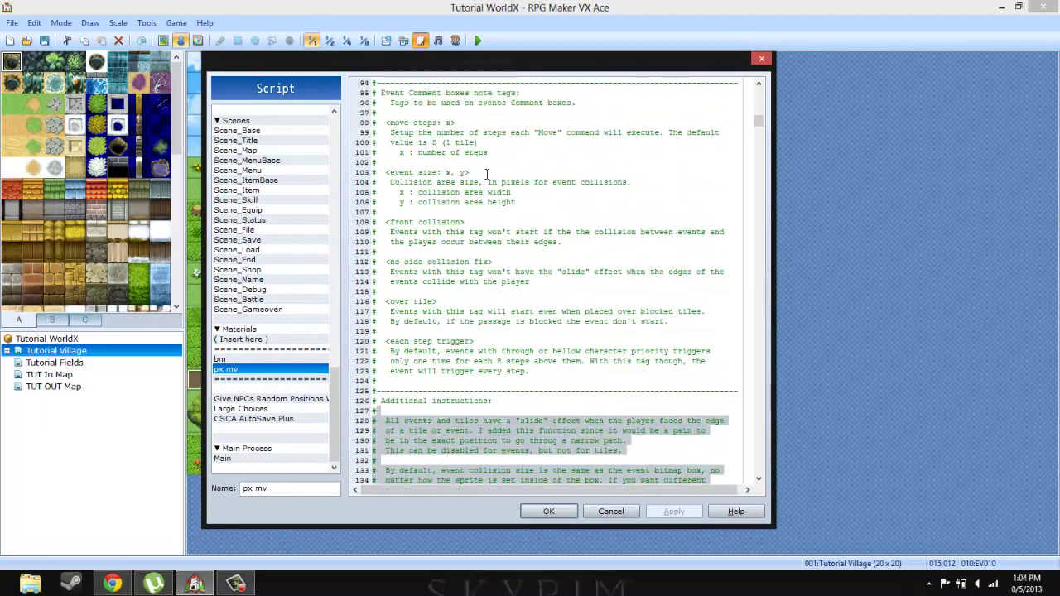
pyautogui.moveTo(487, 173); pyautogui.dragTo(381, 173)
pyautogui.scroll(-4, 534, 257)
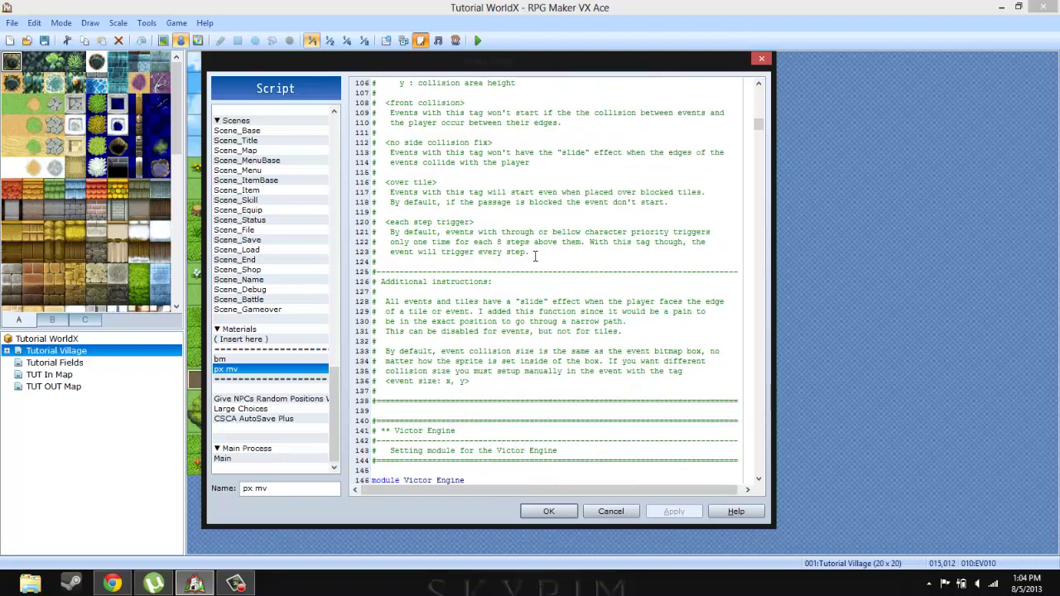
pyautogui.click(483, 371)
pyautogui.moveTo(520, 301); pyautogui.dragTo(722, 301)
pyautogui.click(635, 300)
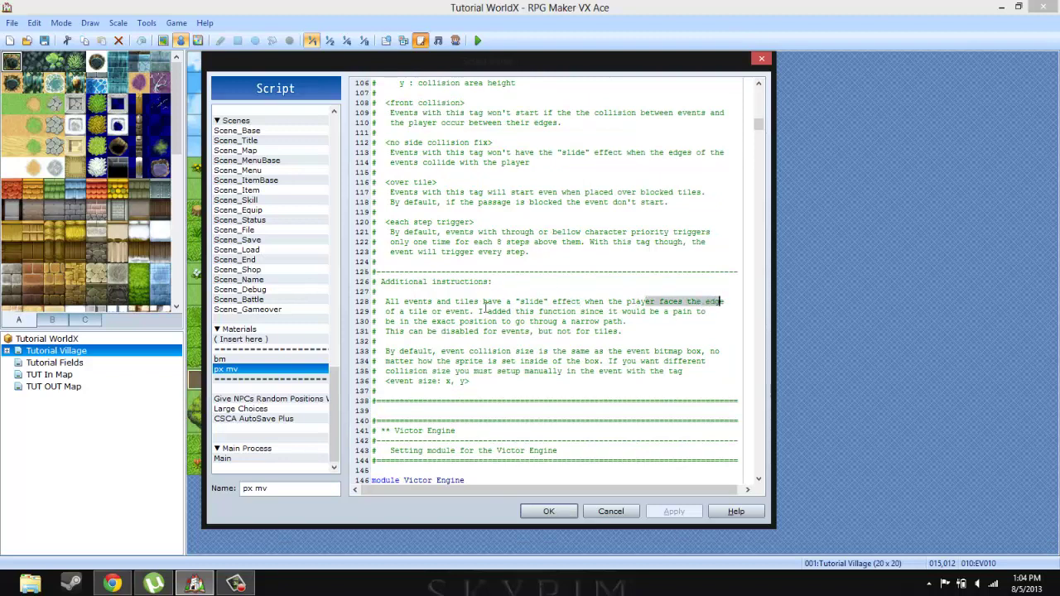
pyautogui.click(421, 310)
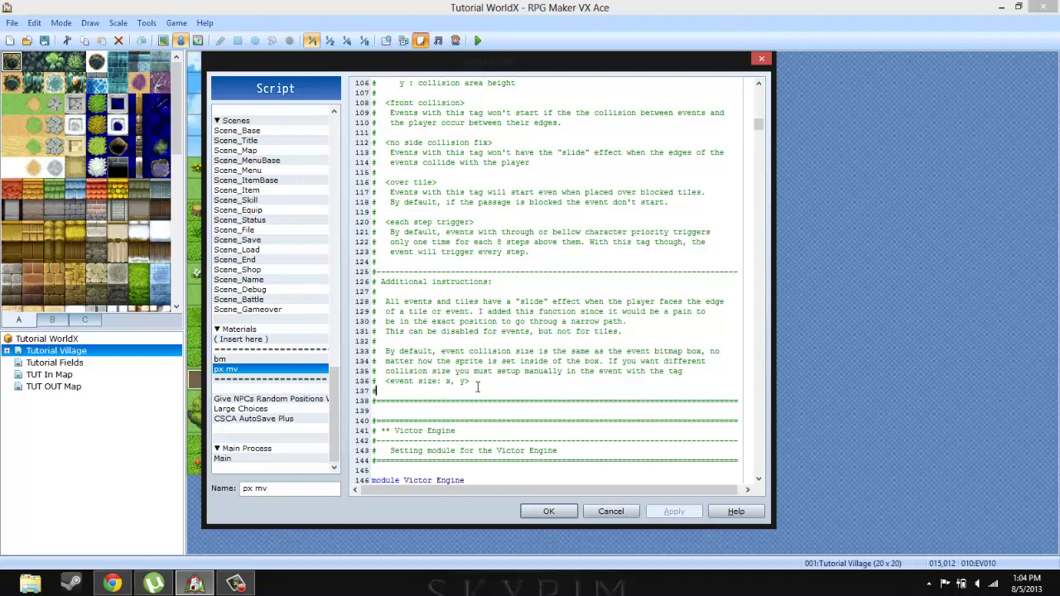
pyautogui.moveTo(474, 382); pyautogui.dragTo(384, 380)
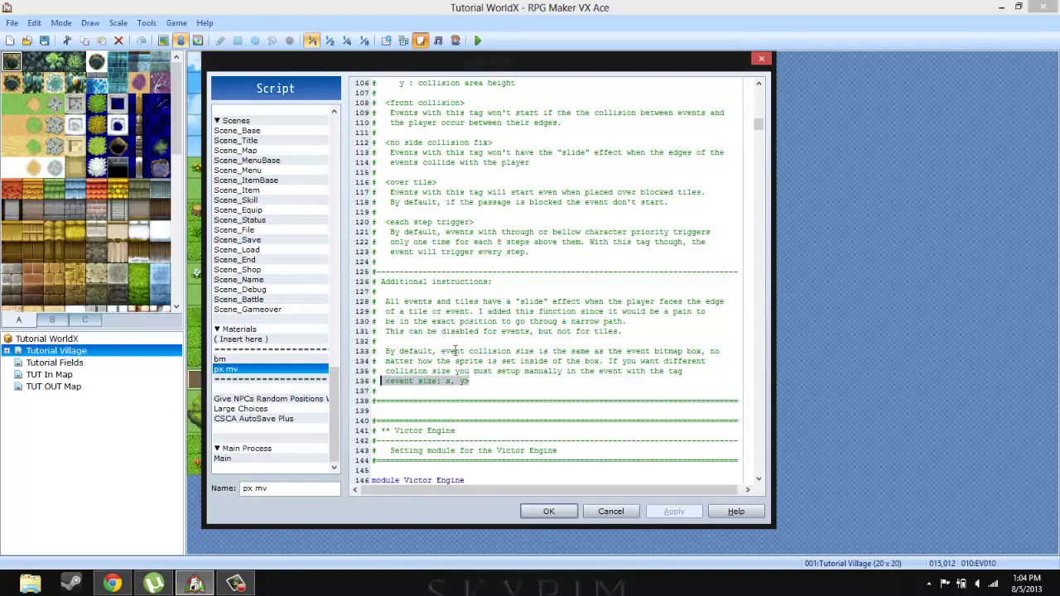
pyautogui.moveTo(454, 351); pyautogui.dragTo(621, 352)
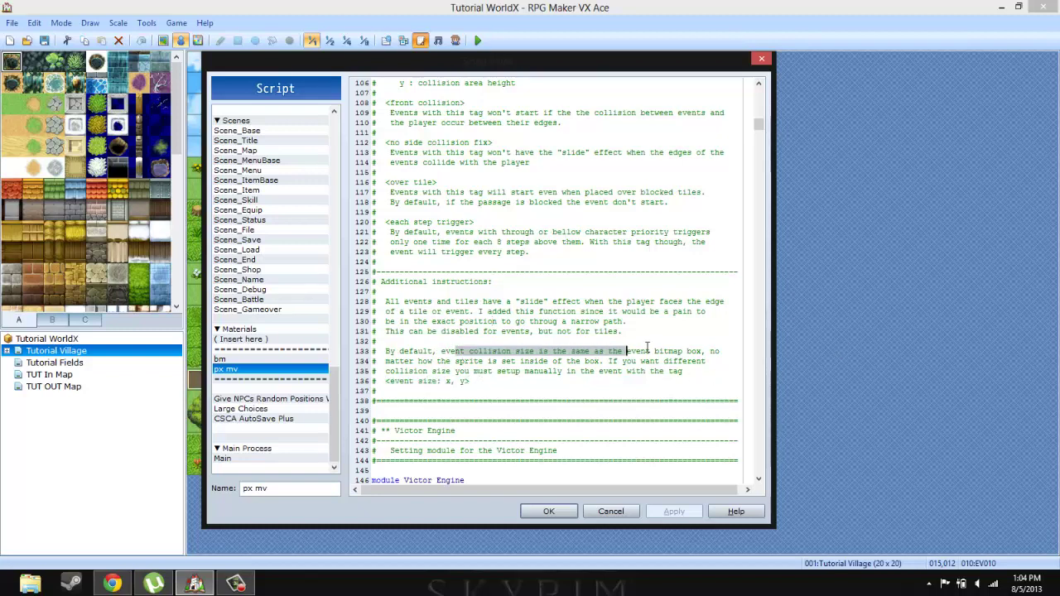
pyautogui.moveTo(695, 350); pyautogui.dragTo(650, 351)
pyautogui.click(454, 370)
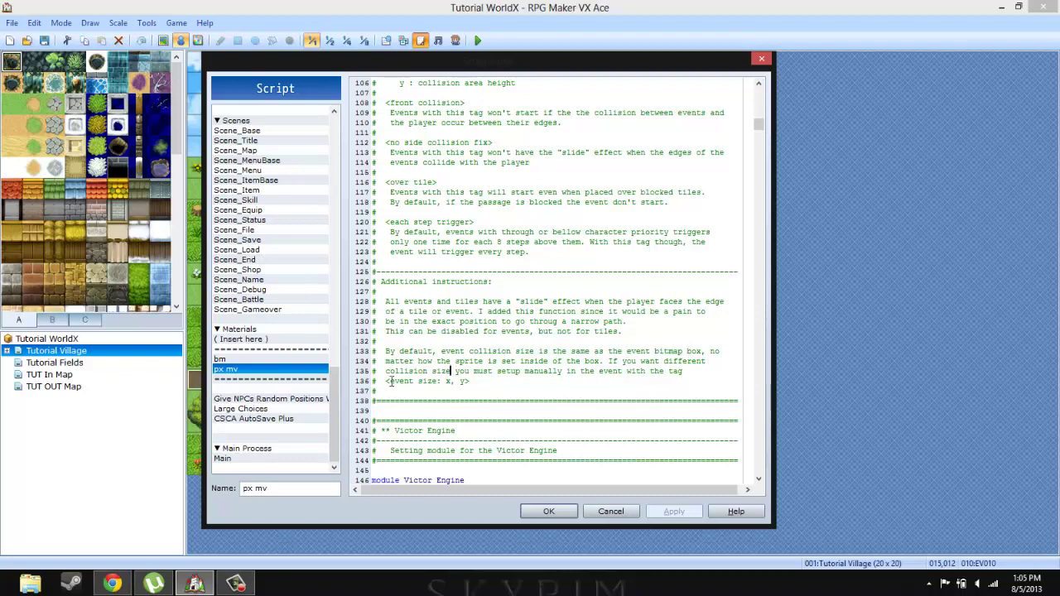
pyautogui.moveTo(385, 381); pyautogui.dragTo(500, 386)
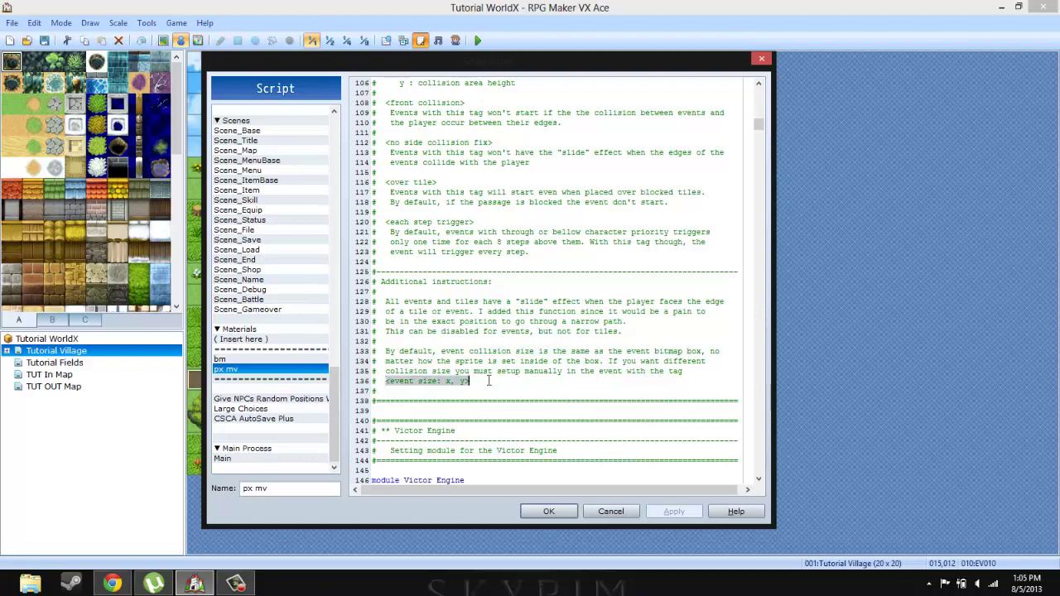
pyautogui.scroll(-4, 489, 380)
pyautogui.scroll(-2, 530, 294)
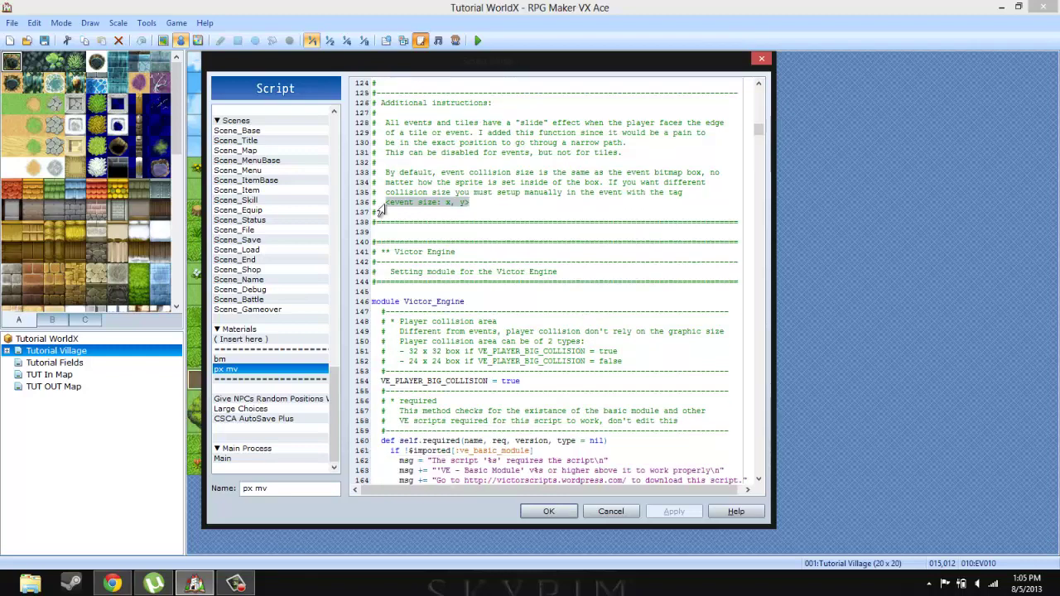
pyautogui.scroll(-4, 526, 248)
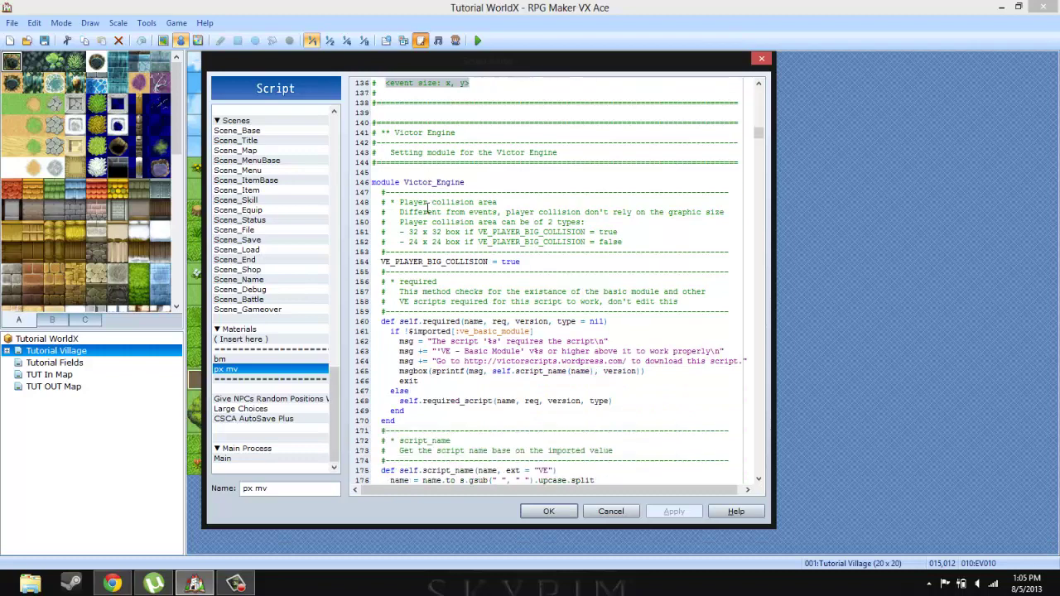
pyautogui.moveTo(399, 202)
pyautogui.mouseDown()
pyautogui.moveTo(643, 251)
pyautogui.moveTo(644, 241)
pyautogui.moveTo(381, 192)
pyautogui.moveTo(386, 204)
pyautogui.mouseUp()
pyautogui.click(646, 235)
pyautogui.click(485, 272)
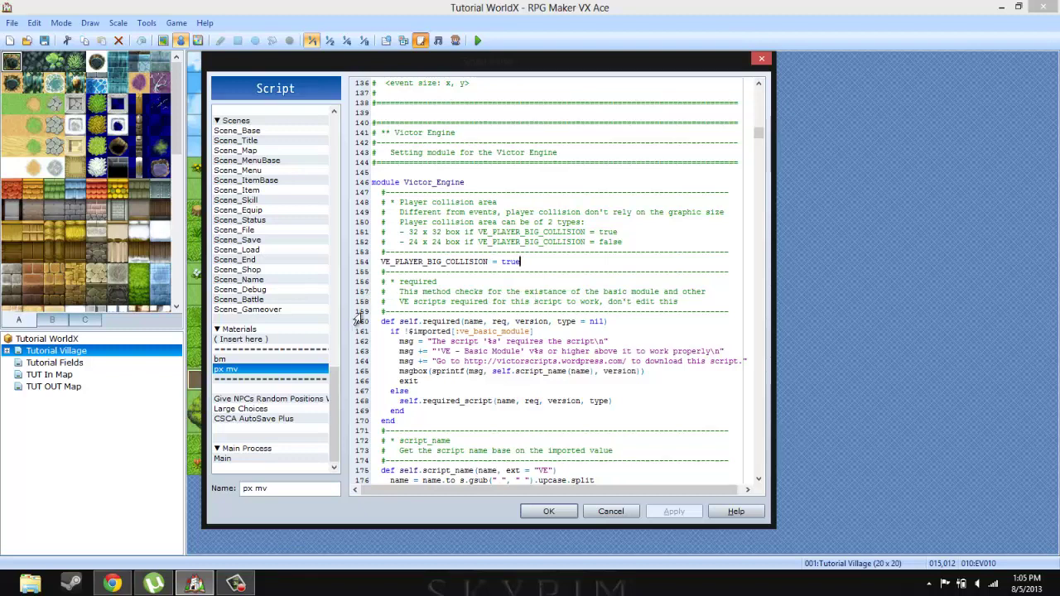
# Step: Highlight the self.required block, VE_PLAYER_BIG_COLLISION = true and the 24 x 24 box option
pyautogui.moveTo(381, 322); pyautogui.dragTo(619, 408)
pyautogui.moveTo(534, 266); pyautogui.dragTo(377, 265)
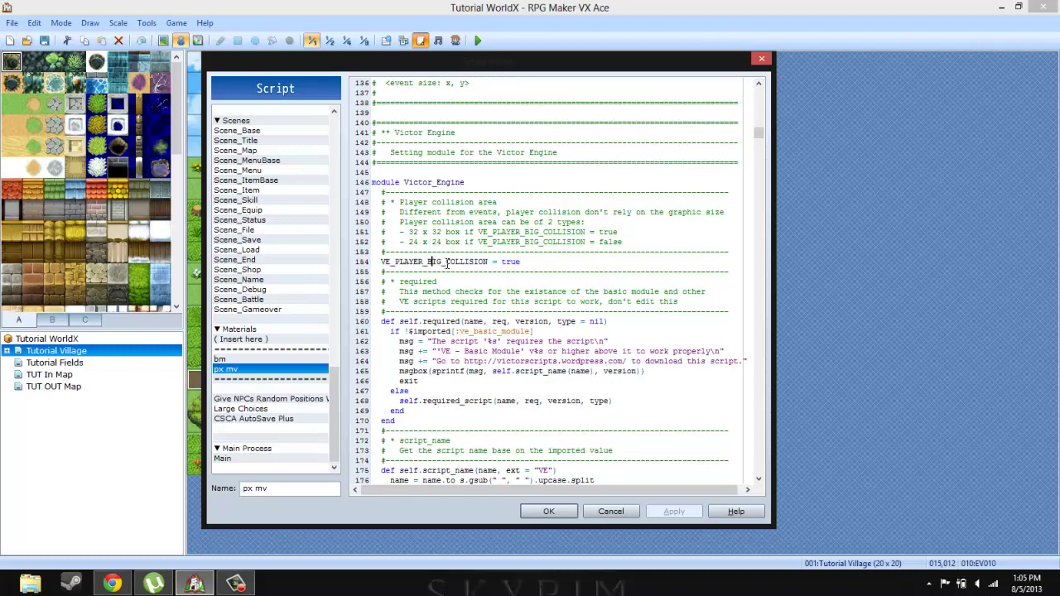
pyautogui.scroll(-3, 441, 283)
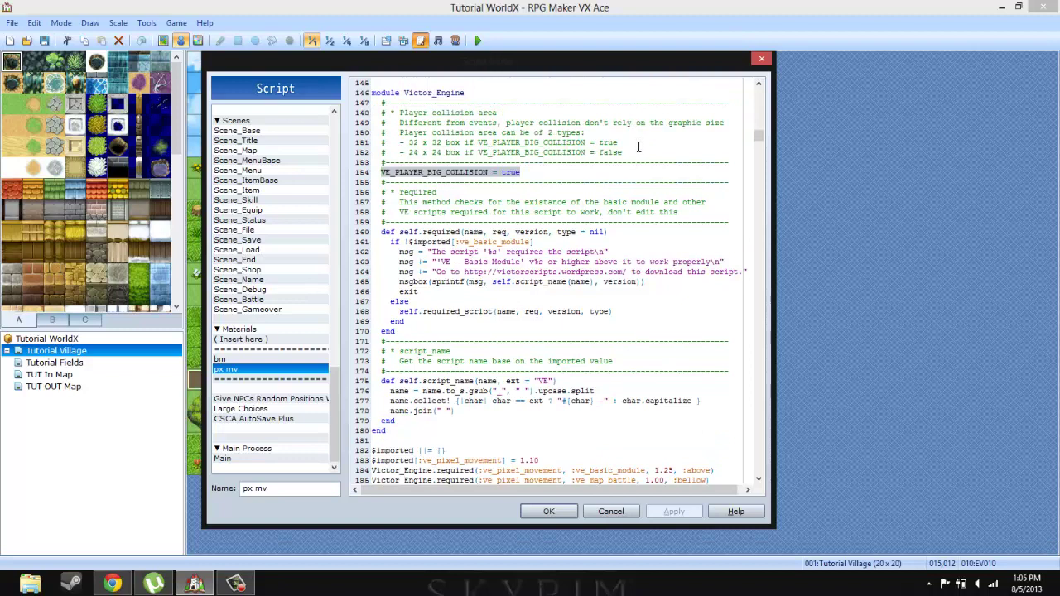
pyautogui.moveTo(636, 152); pyautogui.dragTo(391, 142)
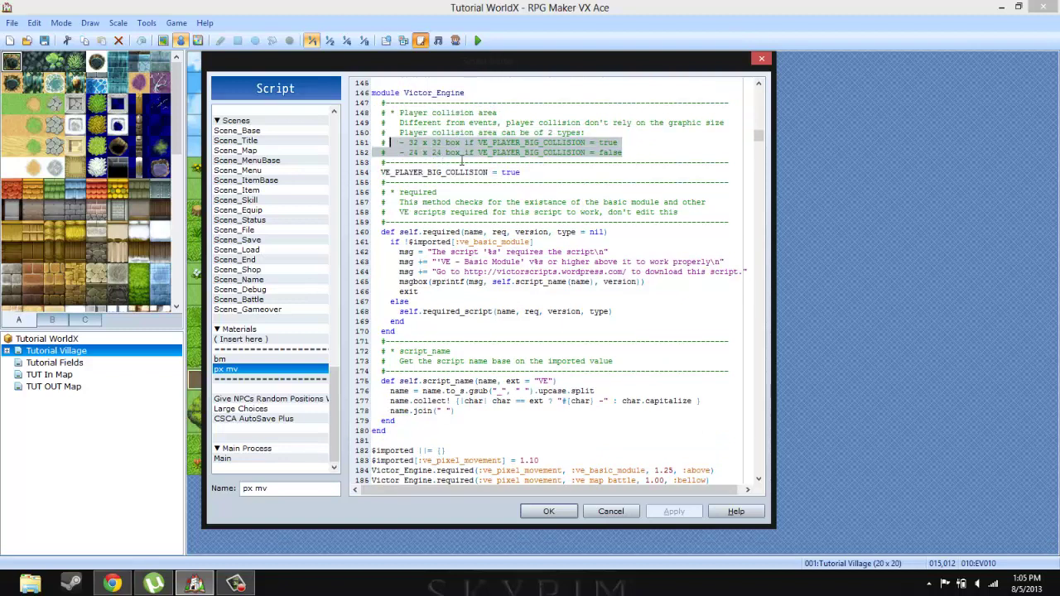
pyautogui.click(480, 153)
pyautogui.moveTo(494, 143); pyautogui.dragTo(634, 141)
pyautogui.moveTo(419, 152); pyautogui.dragTo(437, 152)
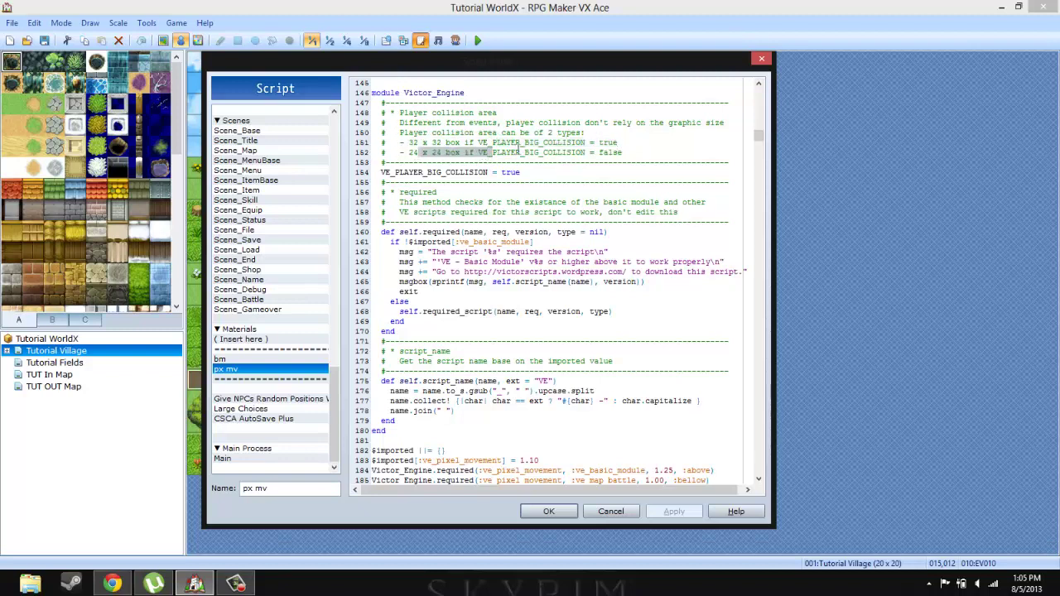
pyautogui.click(526, 152)
# Step: Highlight the 32 x 32 option and collision description, then Cancel the Script Editor
pyautogui.moveTo(594, 152); pyautogui.dragTo(396, 146)
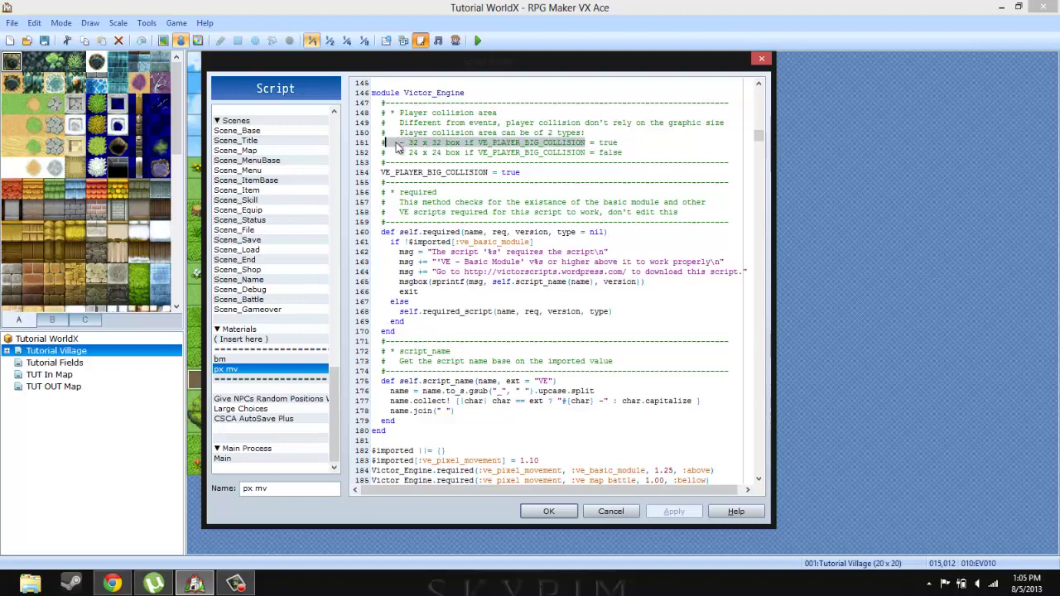
pyautogui.click(409, 142)
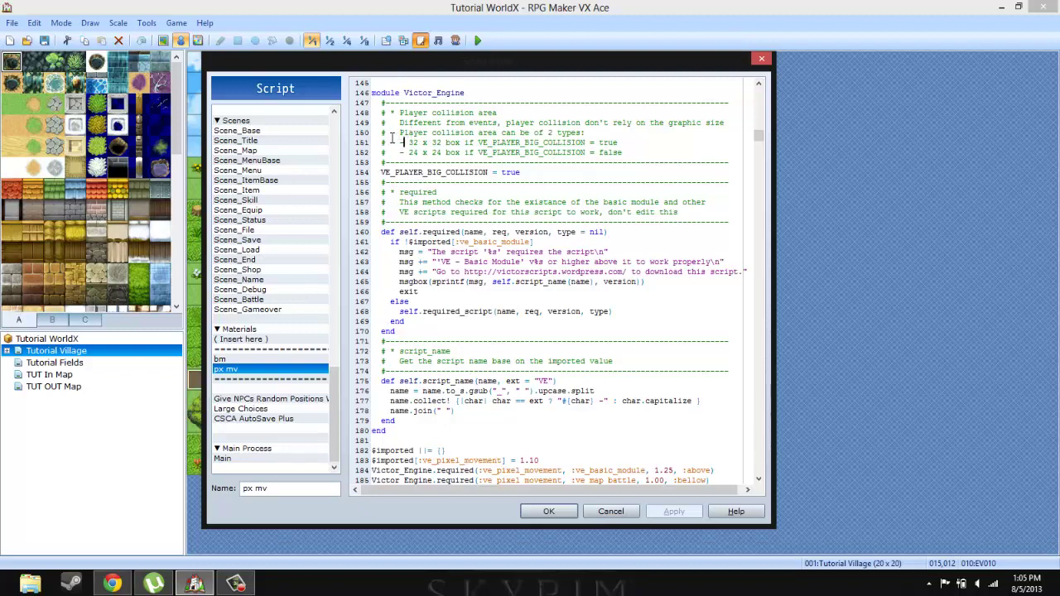
pyautogui.moveTo(617, 144); pyautogui.dragTo(383, 142)
pyautogui.moveTo(315, 71)
pyautogui.mouseDown()
pyautogui.moveTo(453, 144)
pyautogui.moveTo(303, 58)
pyautogui.mouseUp()
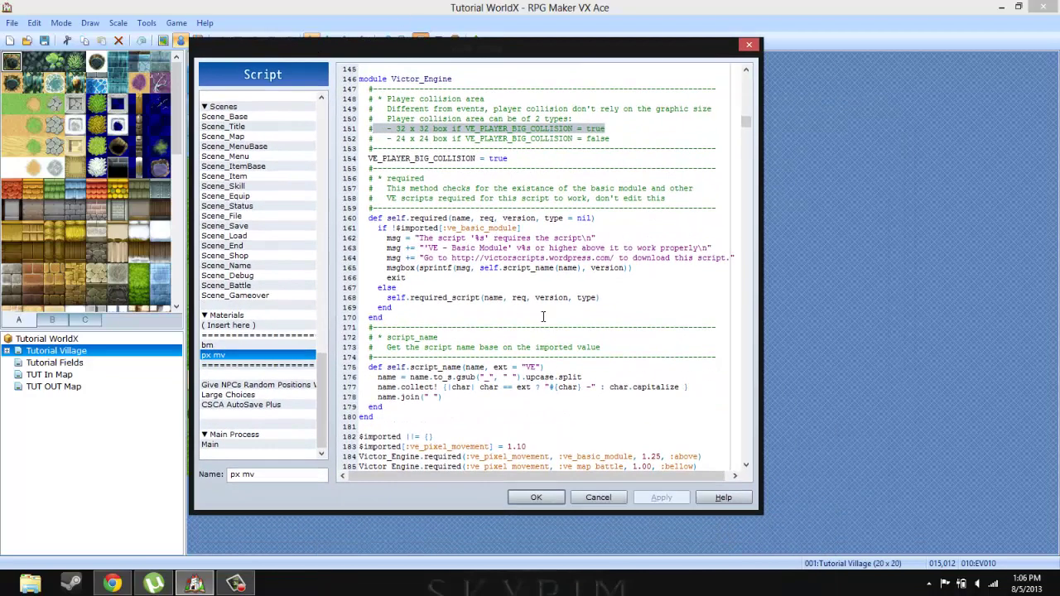
pyautogui.moveTo(487, 158); pyautogui.dragTo(512, 168)
pyautogui.moveTo(596, 129); pyautogui.dragTo(419, 109)
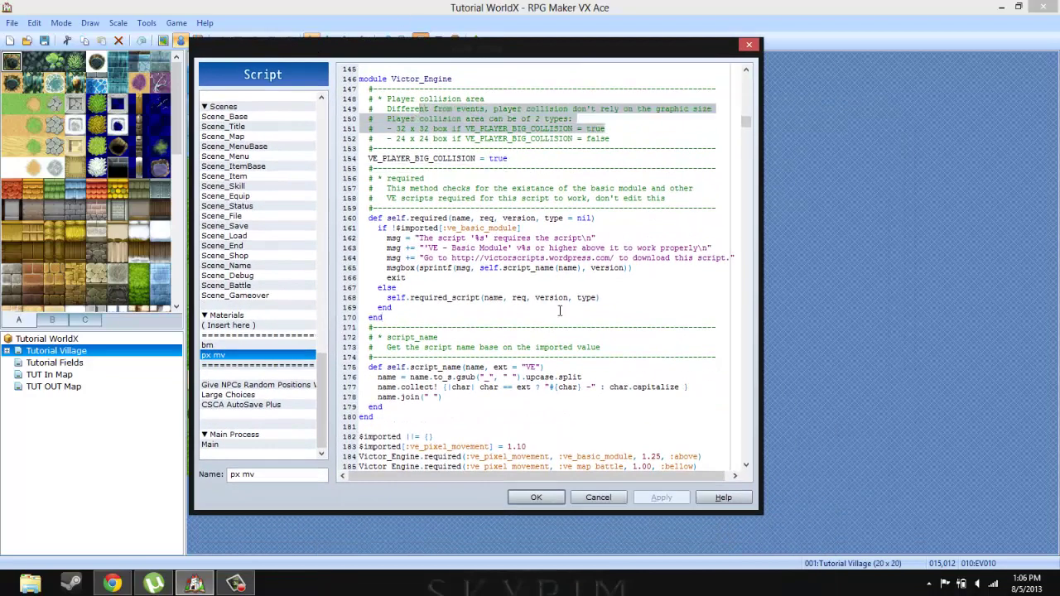
pyautogui.click(598, 497)
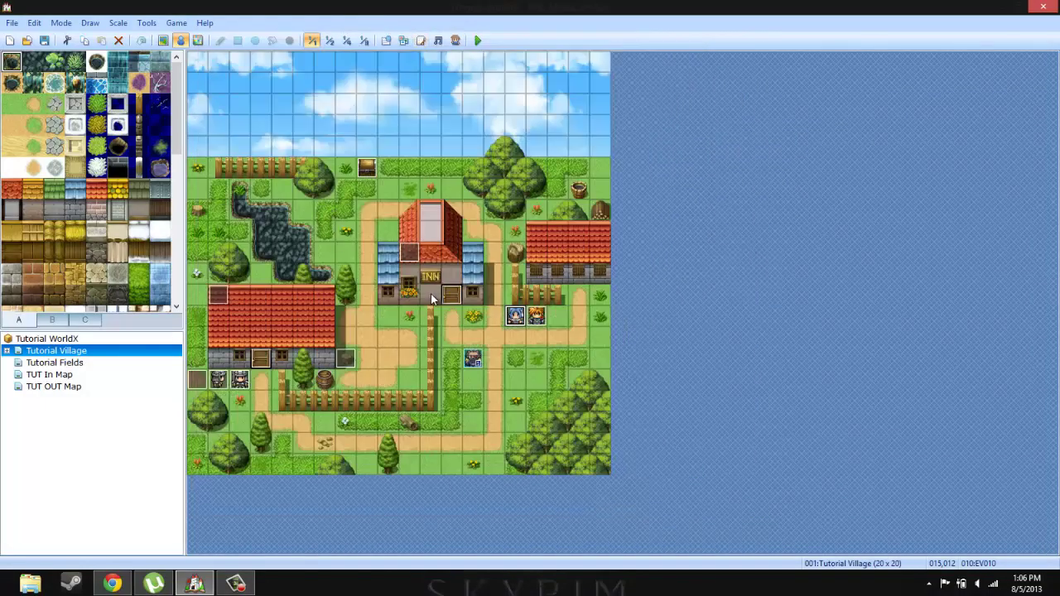
pyautogui.click(249, 584)
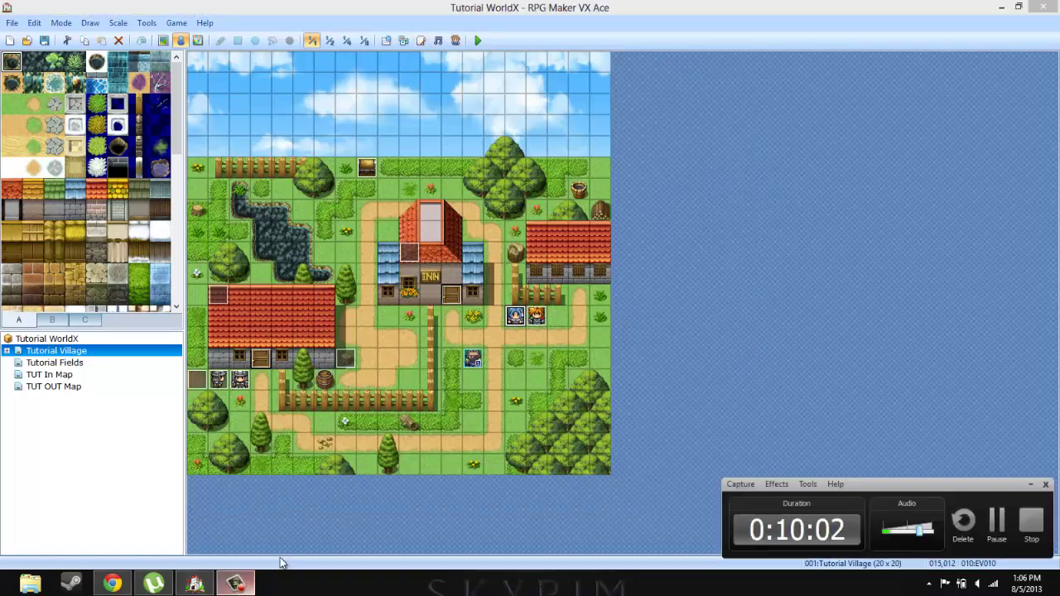